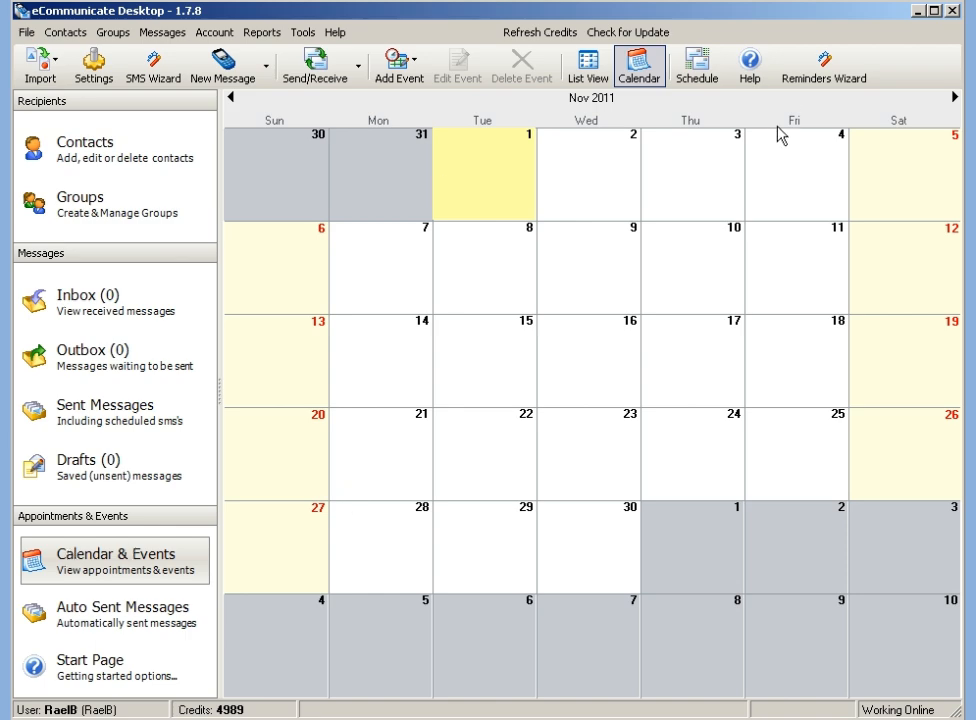
Start the SMS Reminders Wizard and open the reminder rule settings for birthdays
click(800, 84)
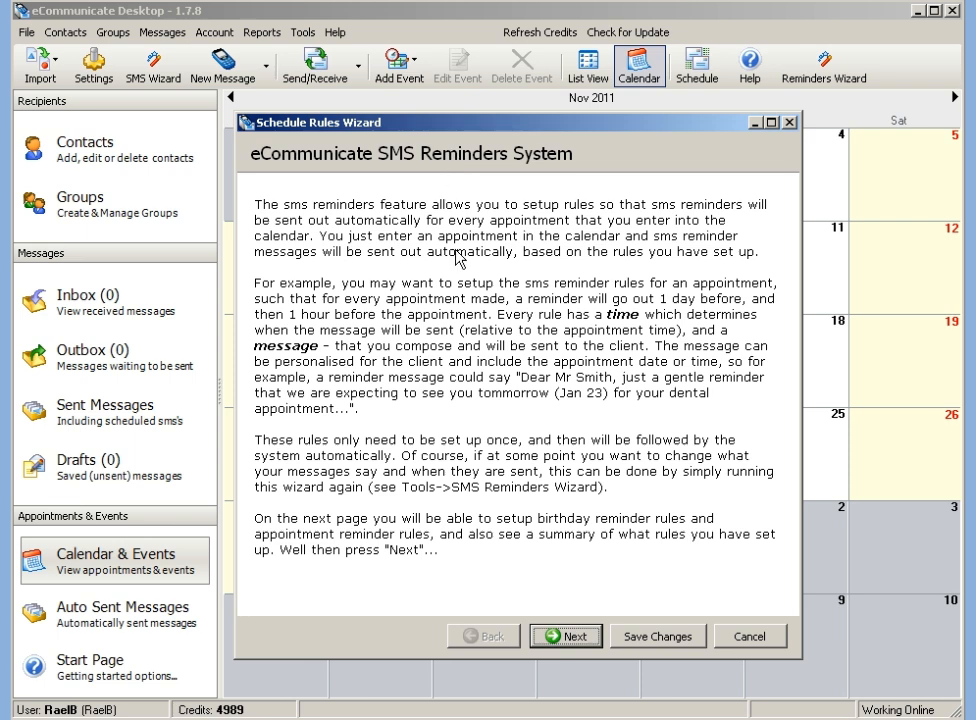
click(566, 636)
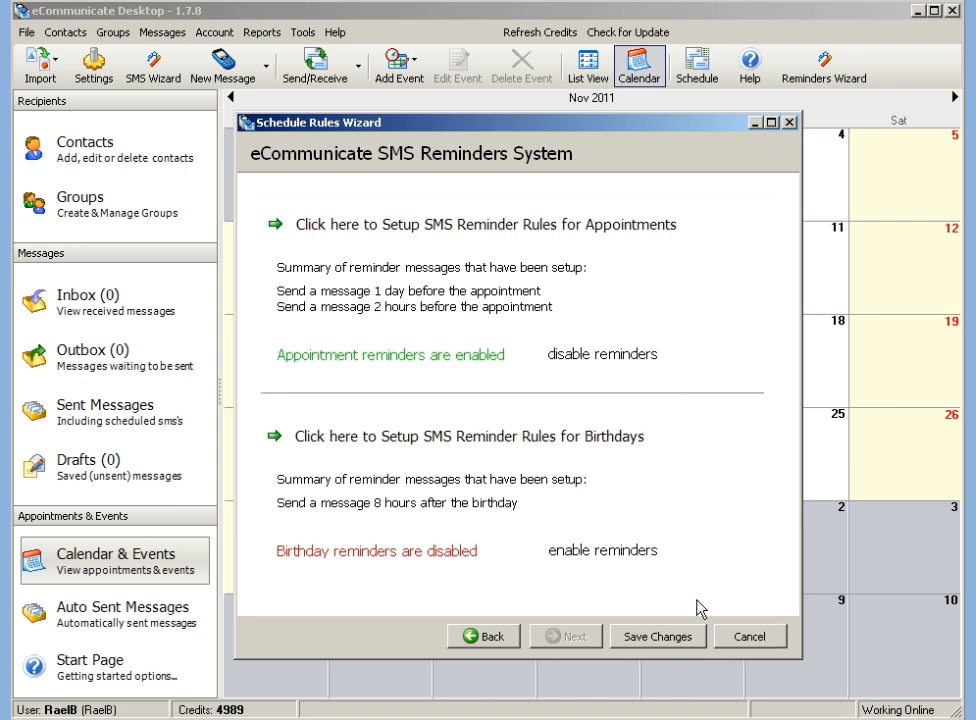
click(393, 441)
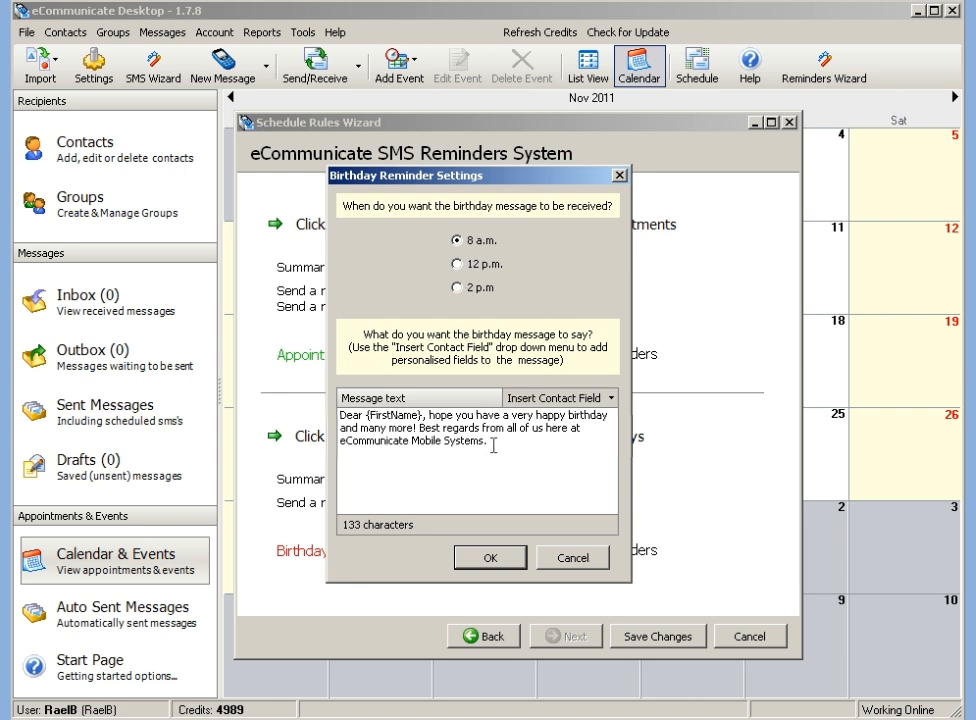
Examine the birthday message text, its {FirstName} placeholder and the contact fields that can be inserted
drag(497, 446, 311, 405)
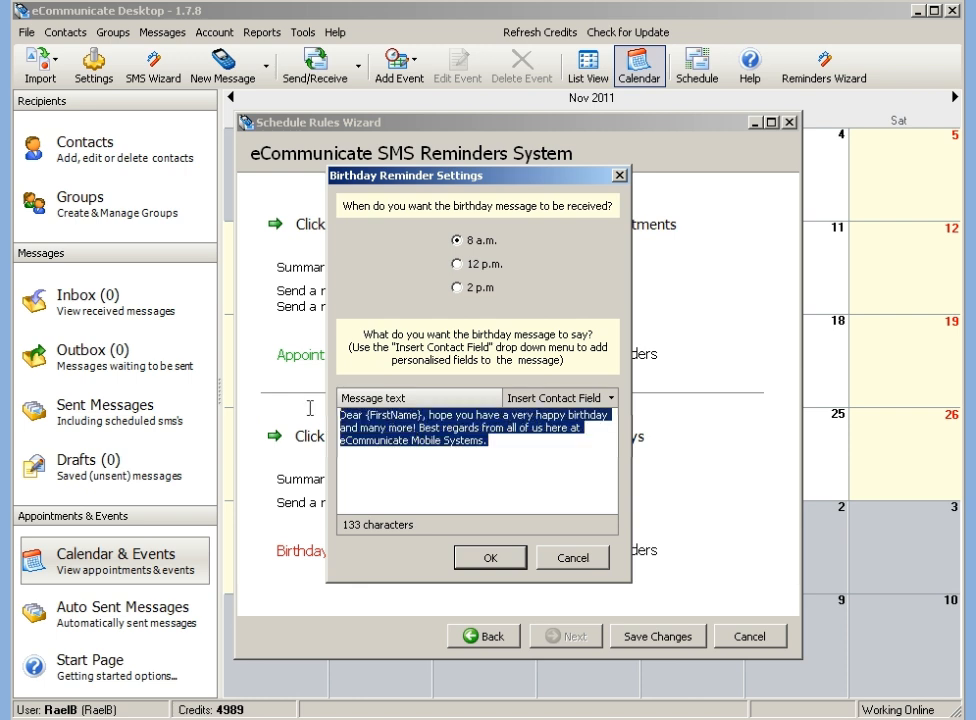
click(369, 458)
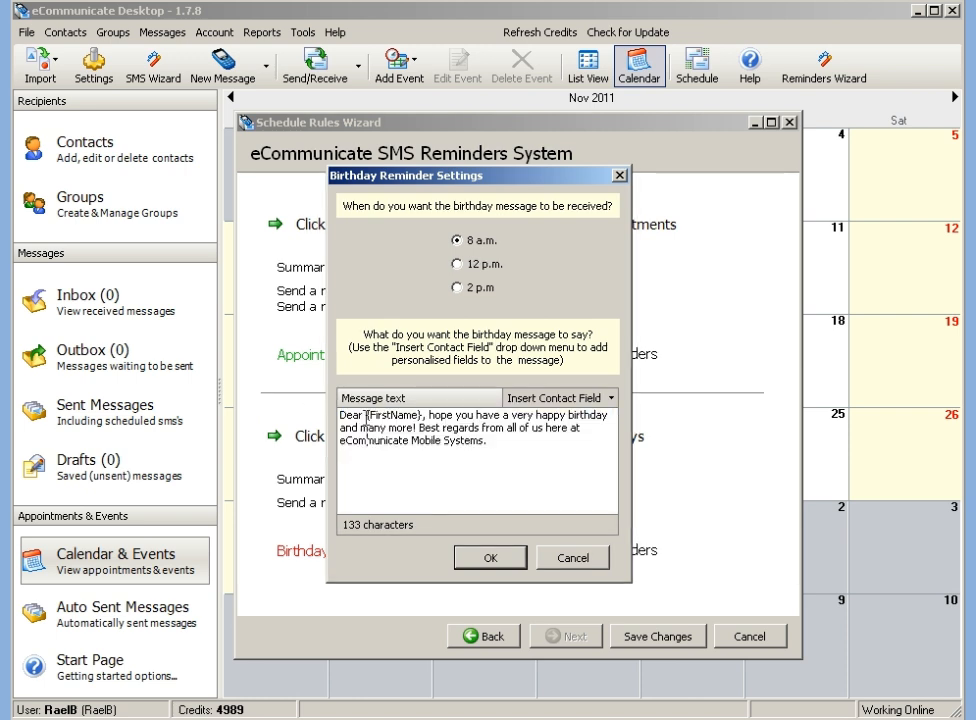
drag(366, 420, 424, 414)
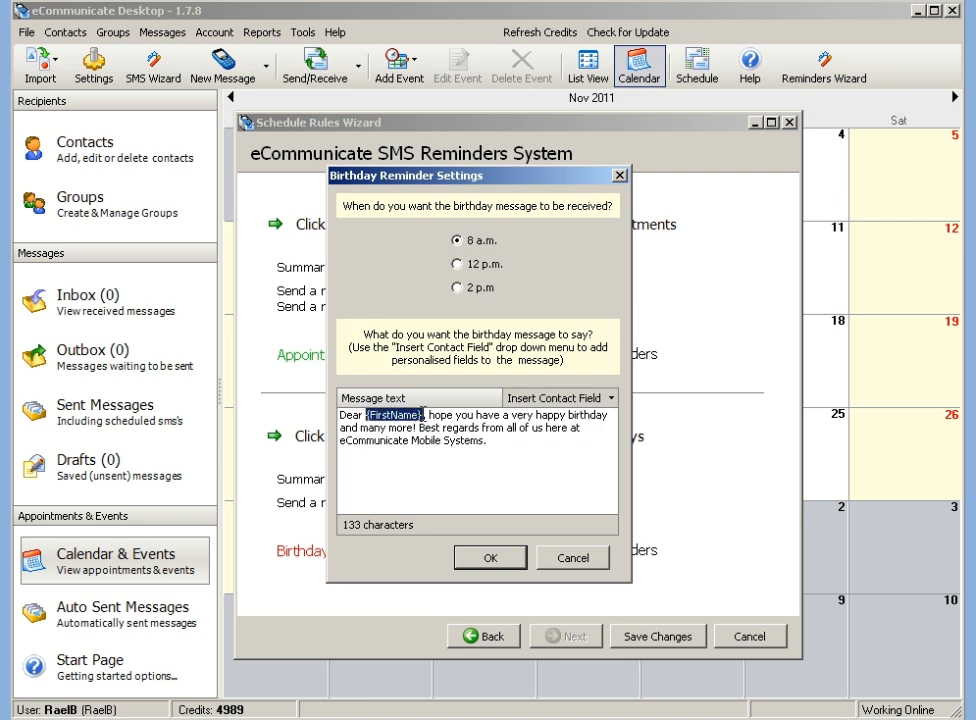
click(453, 421)
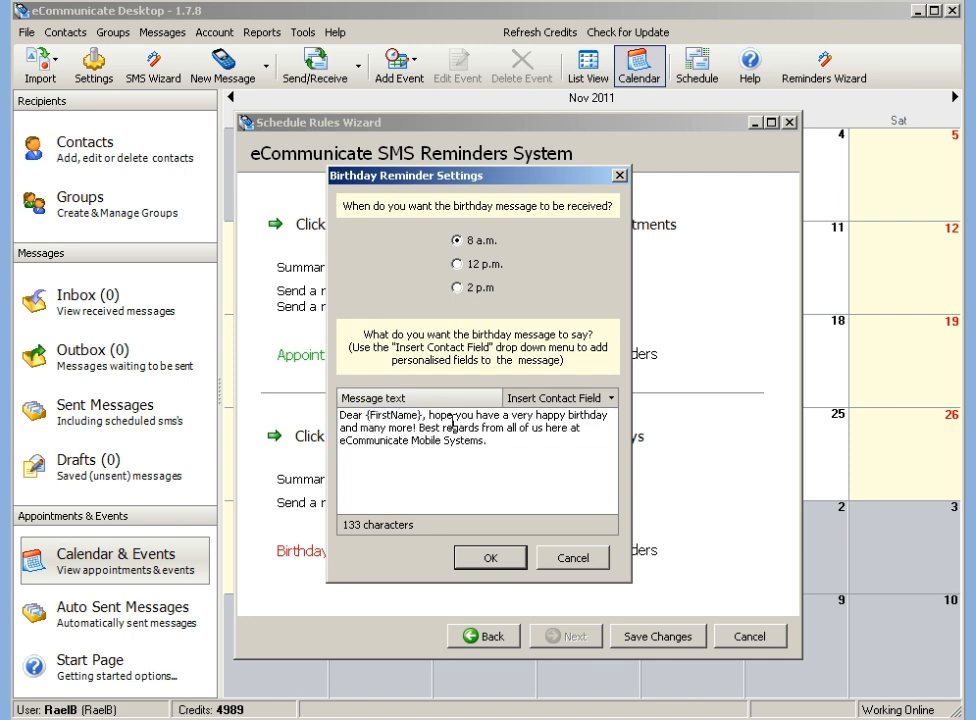
click(543, 400)
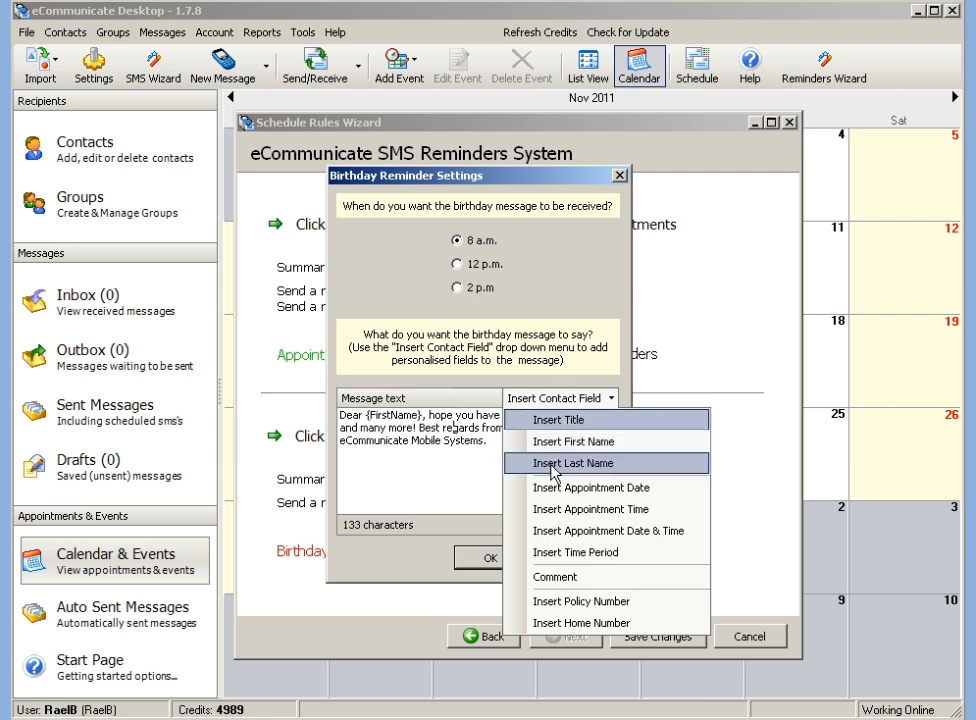
click(538, 404)
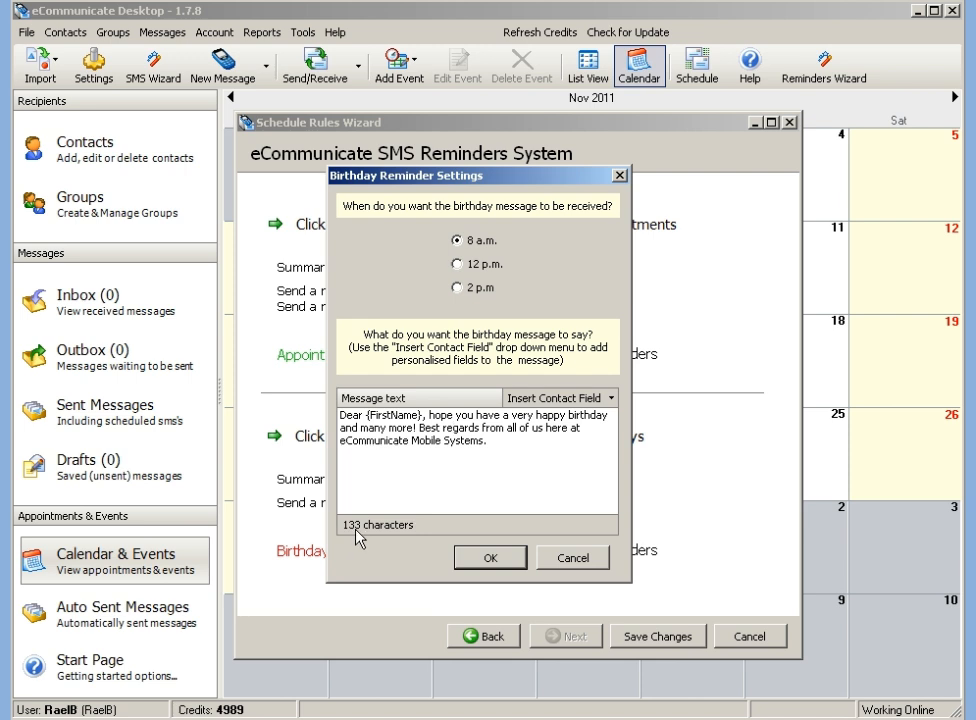
click(505, 440)
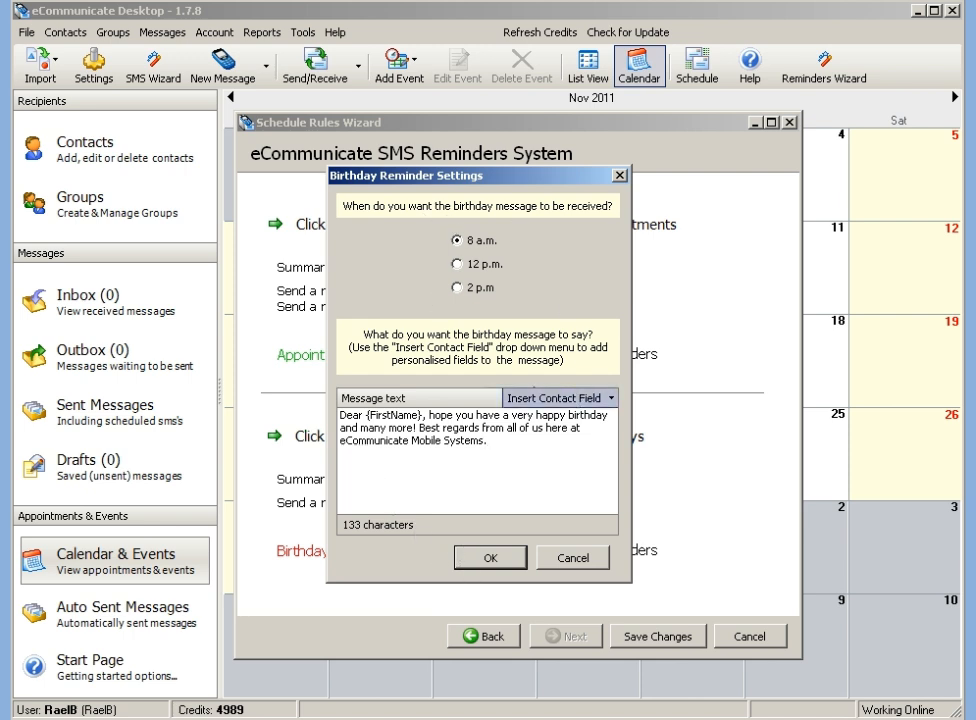
Accept the birthday message settings, then enable birthday reminders and save the rule changes
click(491, 561)
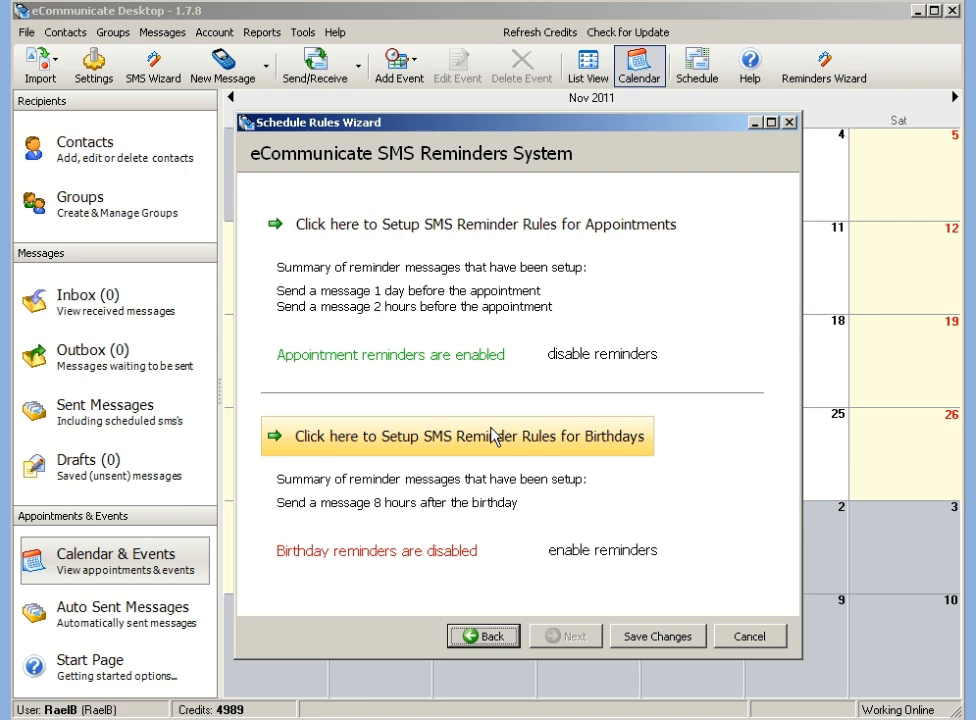
click(551, 563)
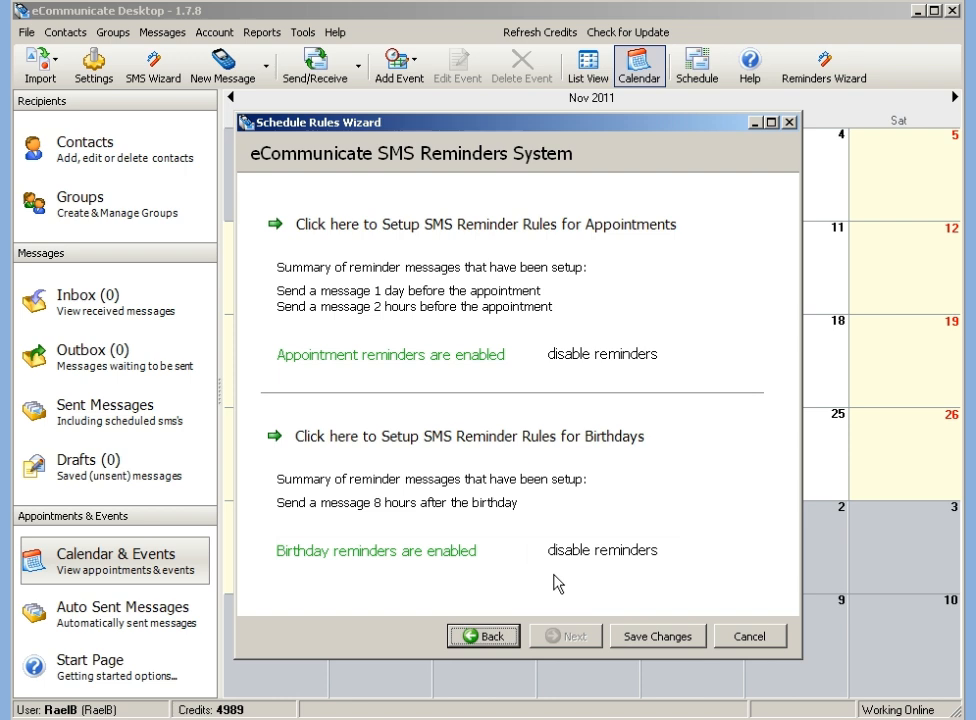
click(652, 637)
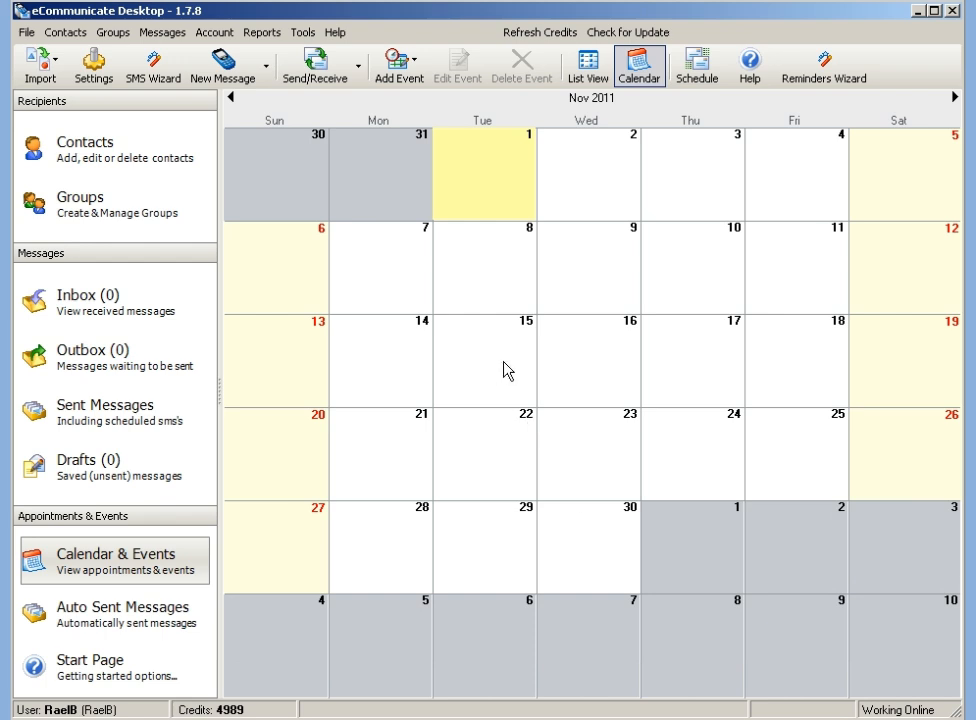
Add a birthday event on the third Wednesday of November 2011 for the first listed contact, entering the contact's birth year
click(571, 349)
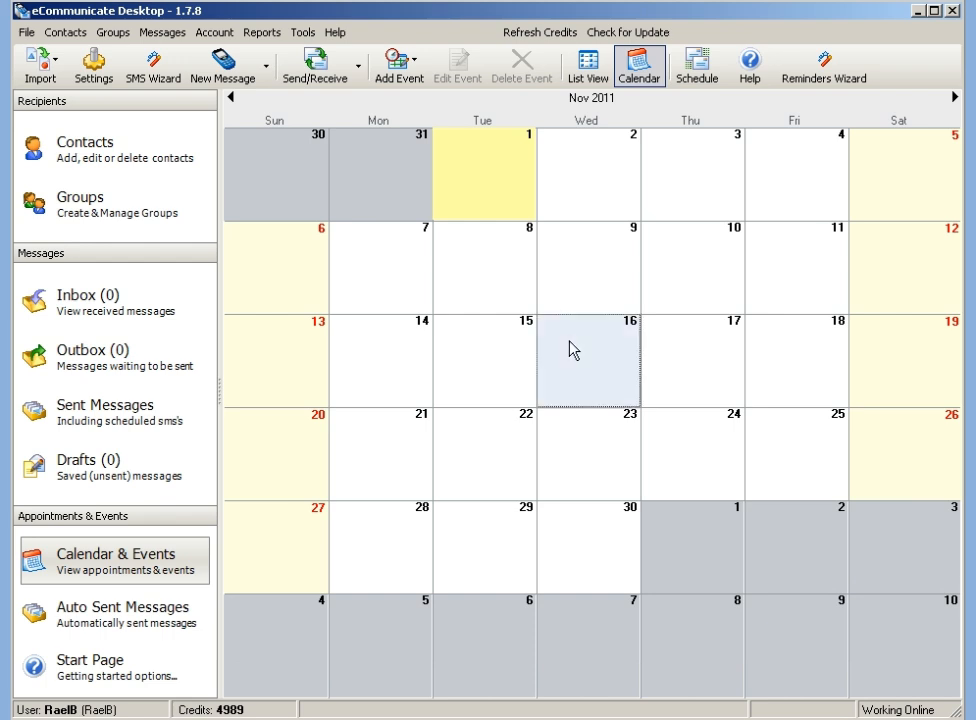
right_click(572, 349)
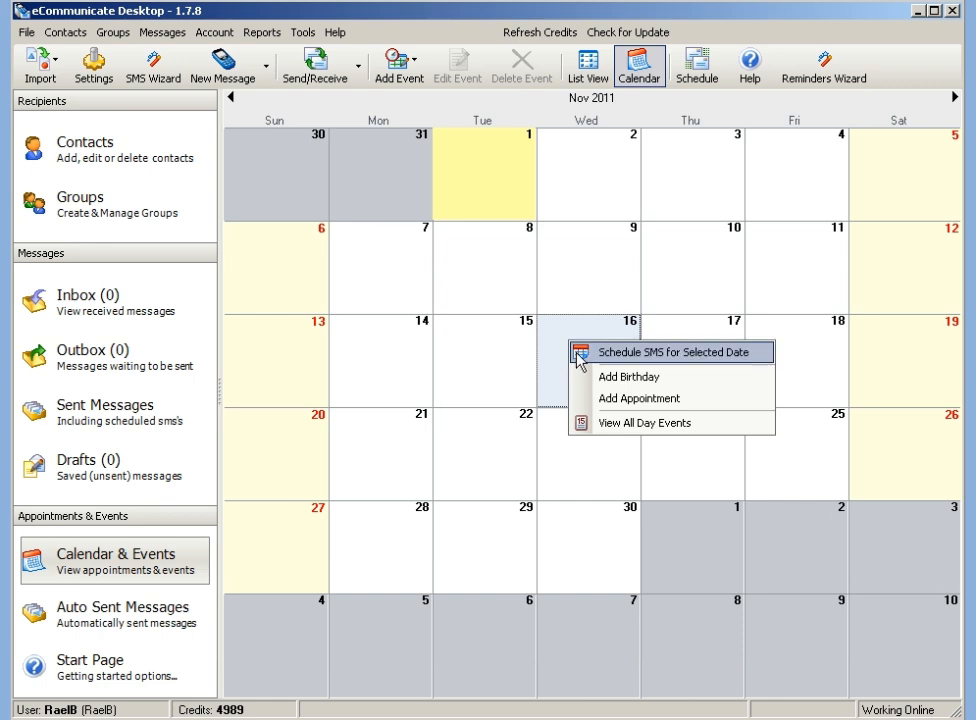
click(593, 377)
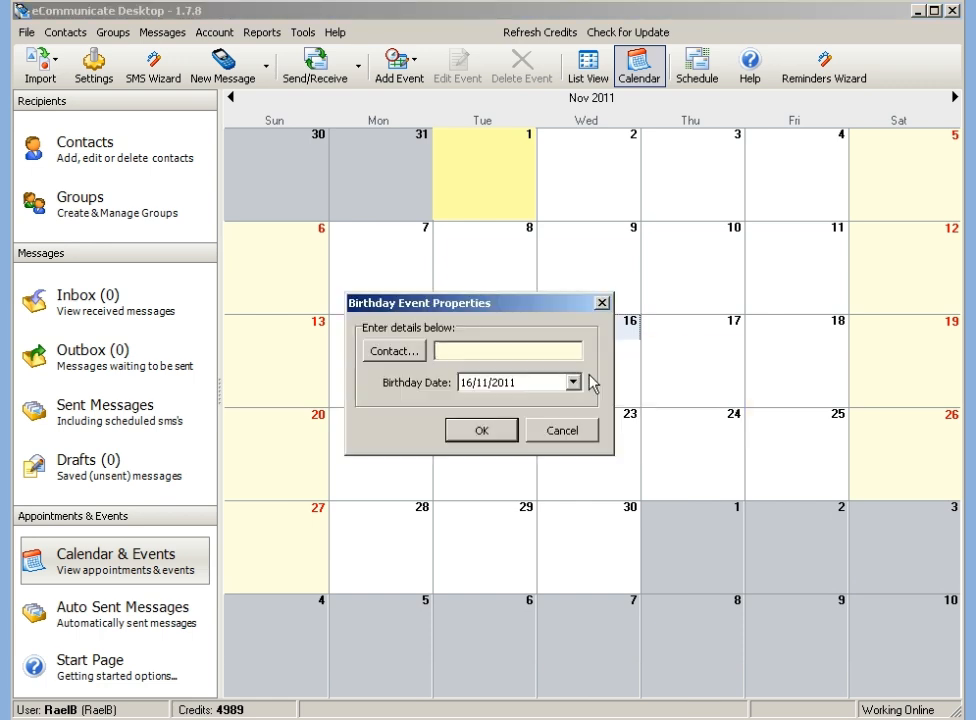
click(499, 390)
click(394, 352)
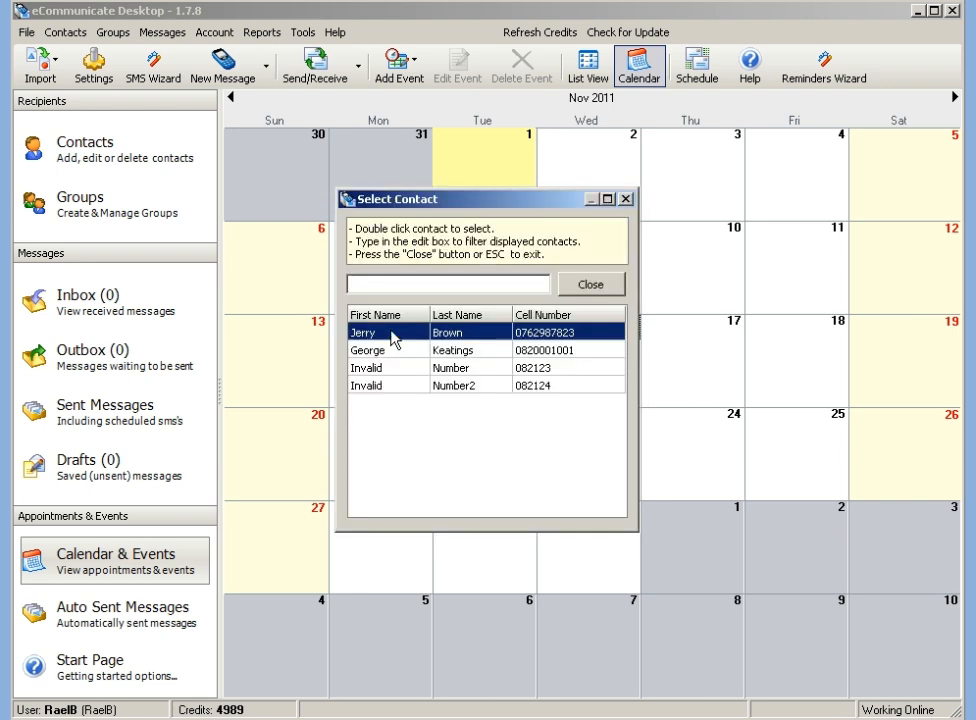
double_click(391, 339)
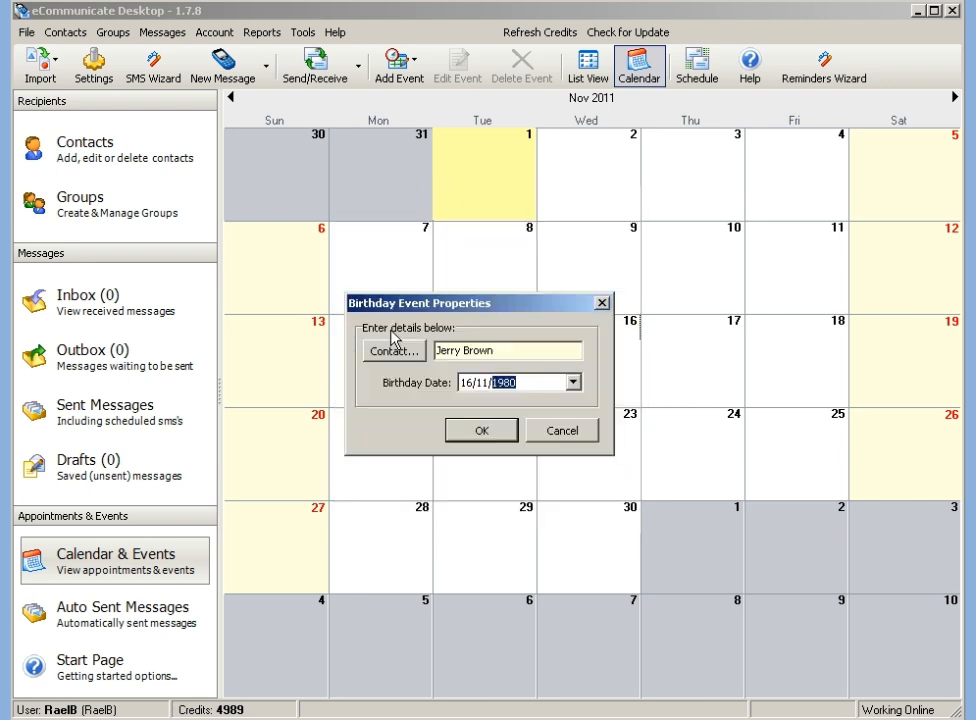
click(461, 429)
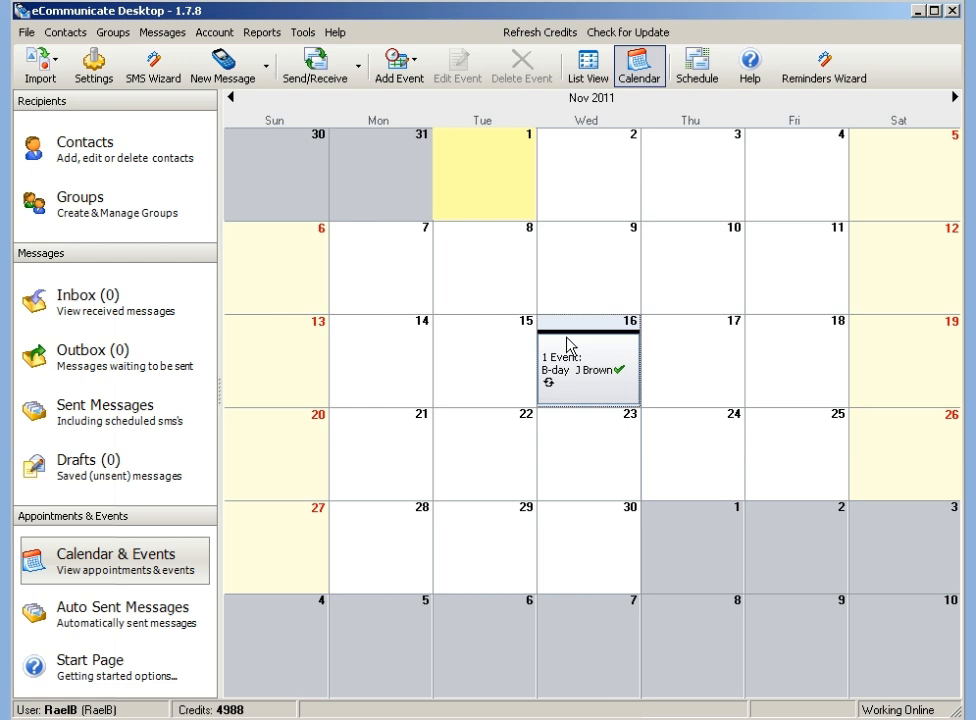
Turn off the birthday message for the first contact in the contact list and check the calendar
click(116, 157)
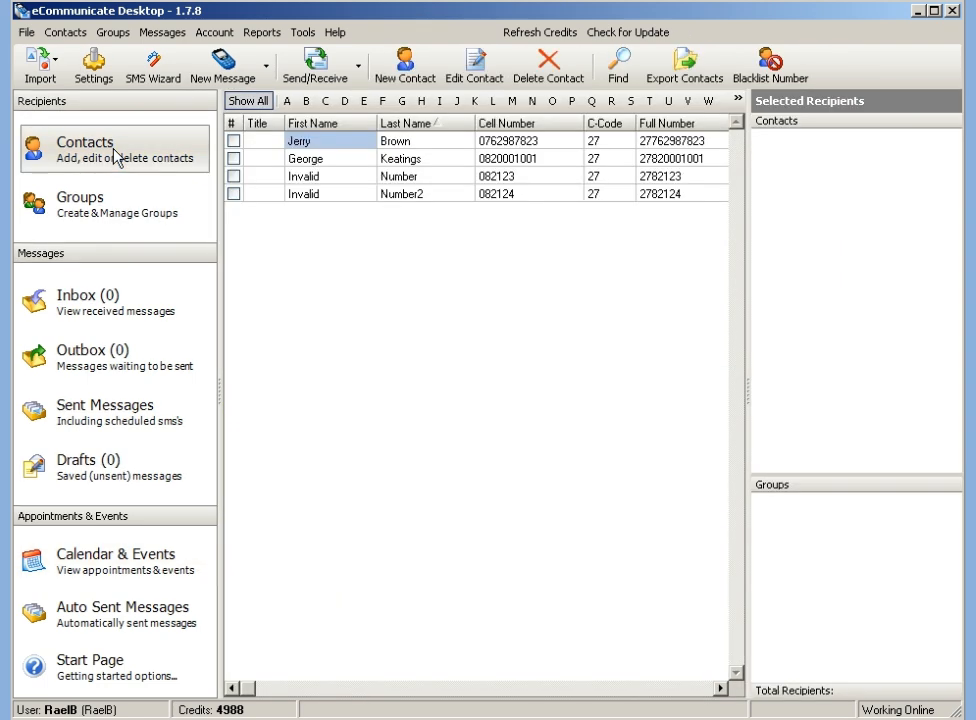
double_click(303, 145)
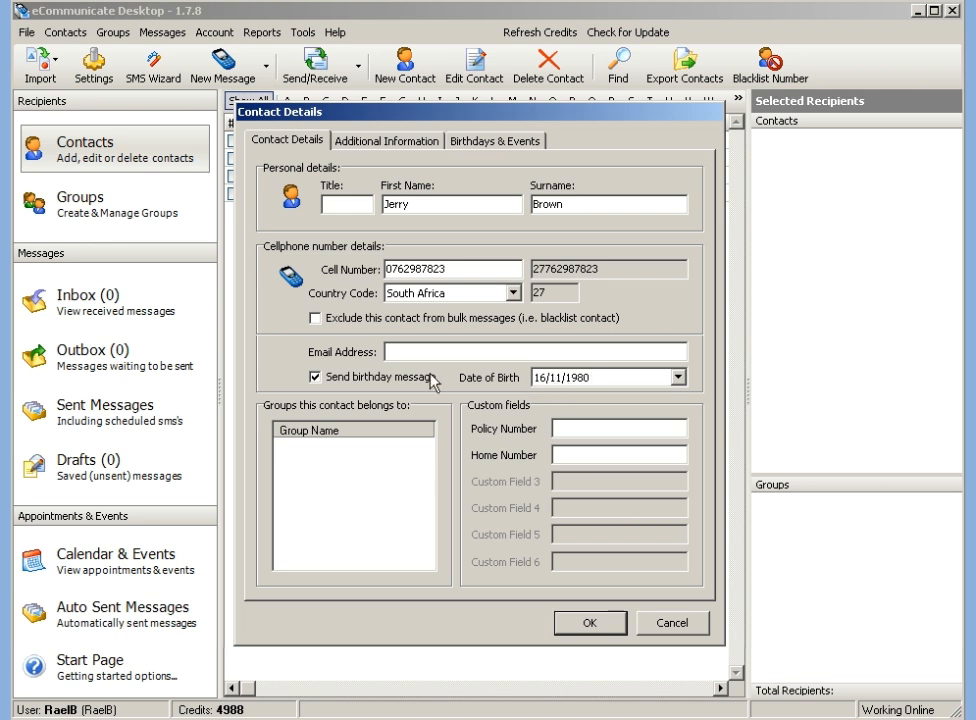
click(346, 385)
click(566, 627)
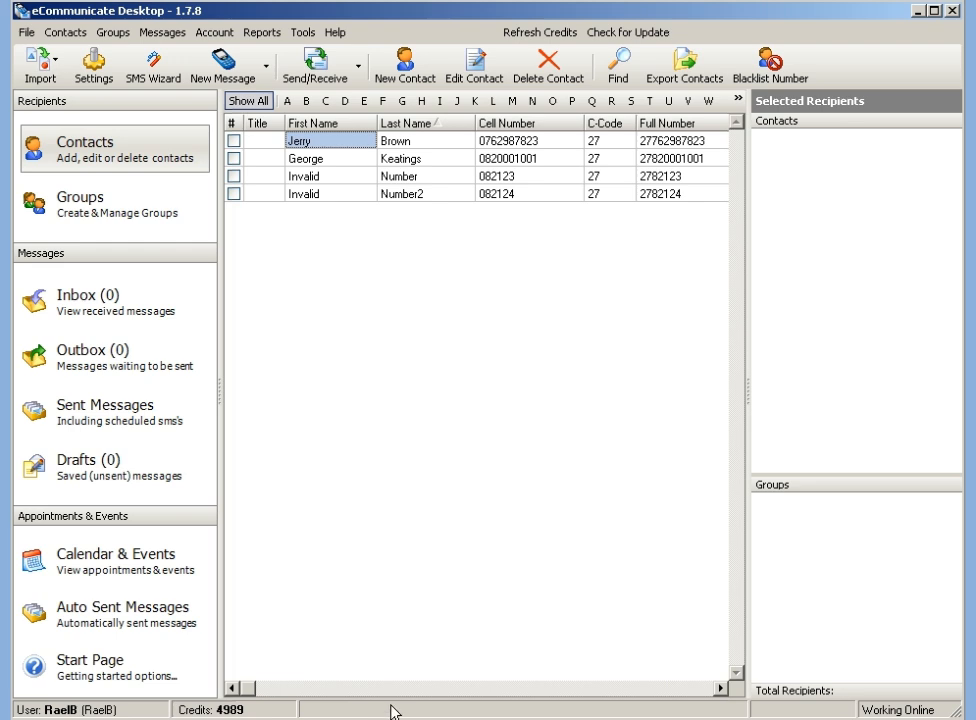
click(160, 571)
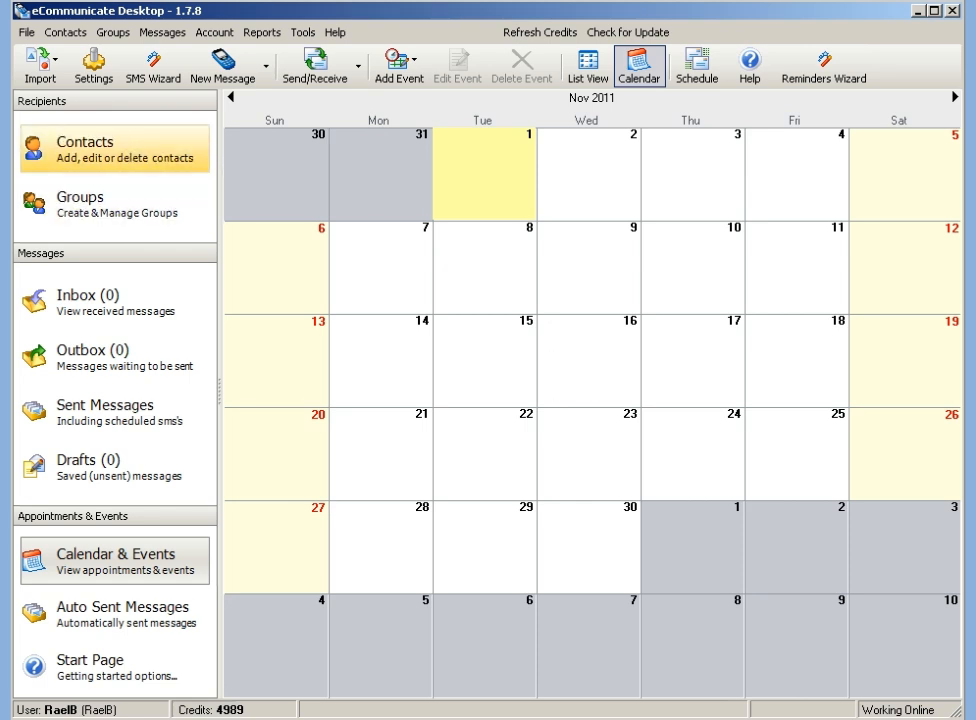
Turn the birthday message back on for the first contact and return to the calendar
click(120, 152)
double_click(309, 147)
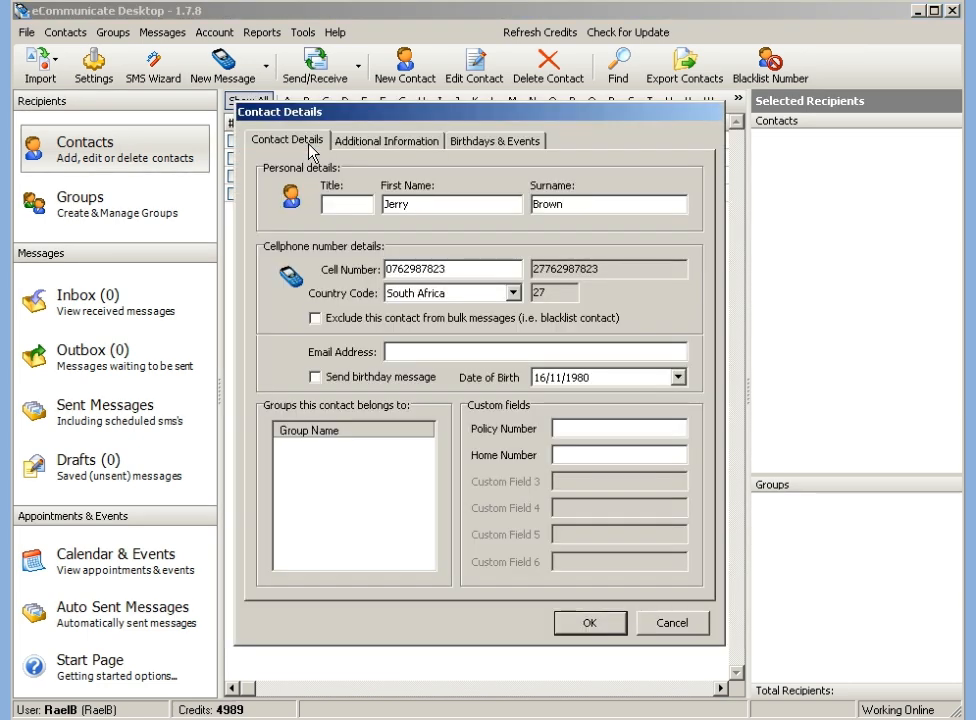
click(315, 377)
click(584, 620)
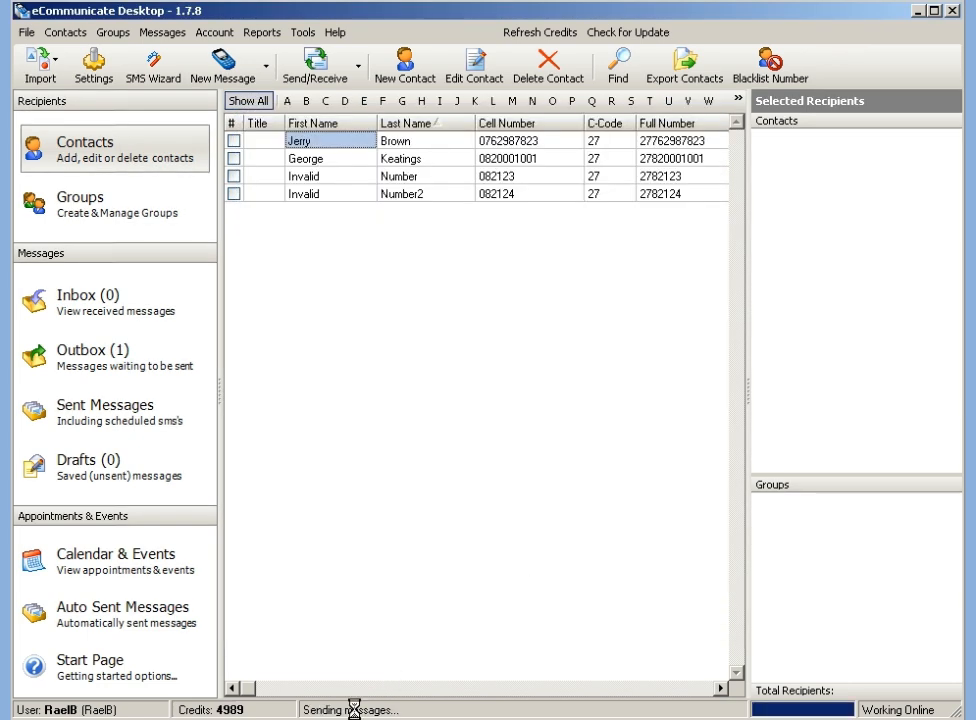
click(115, 568)
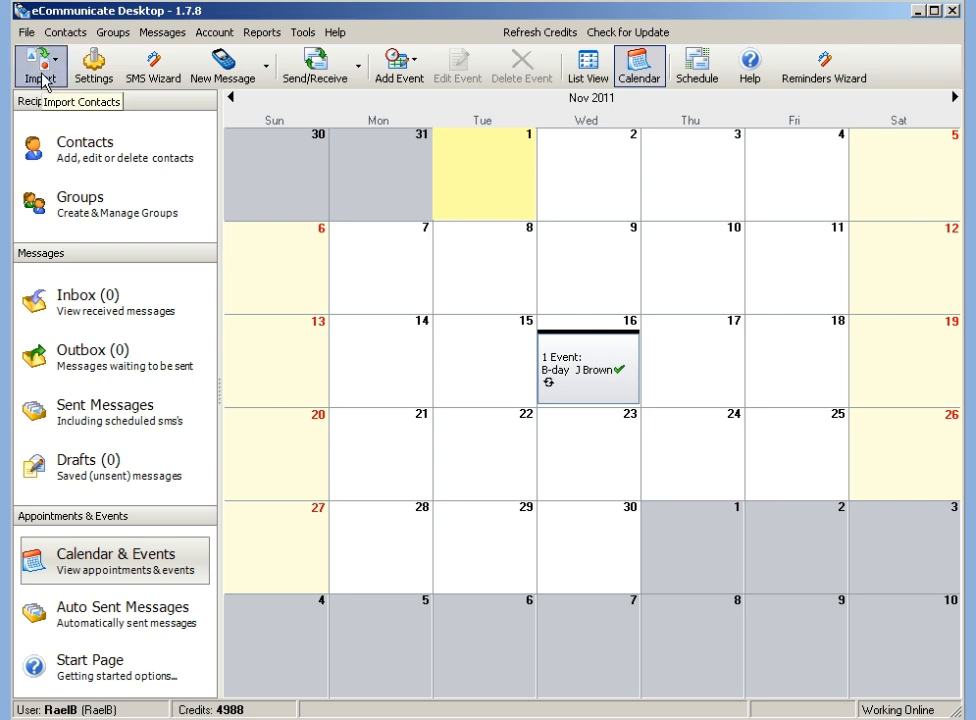
Import contacts into the address book from the Excel file contacts3.xls, choosing the Birthdays sheet
click(44, 83)
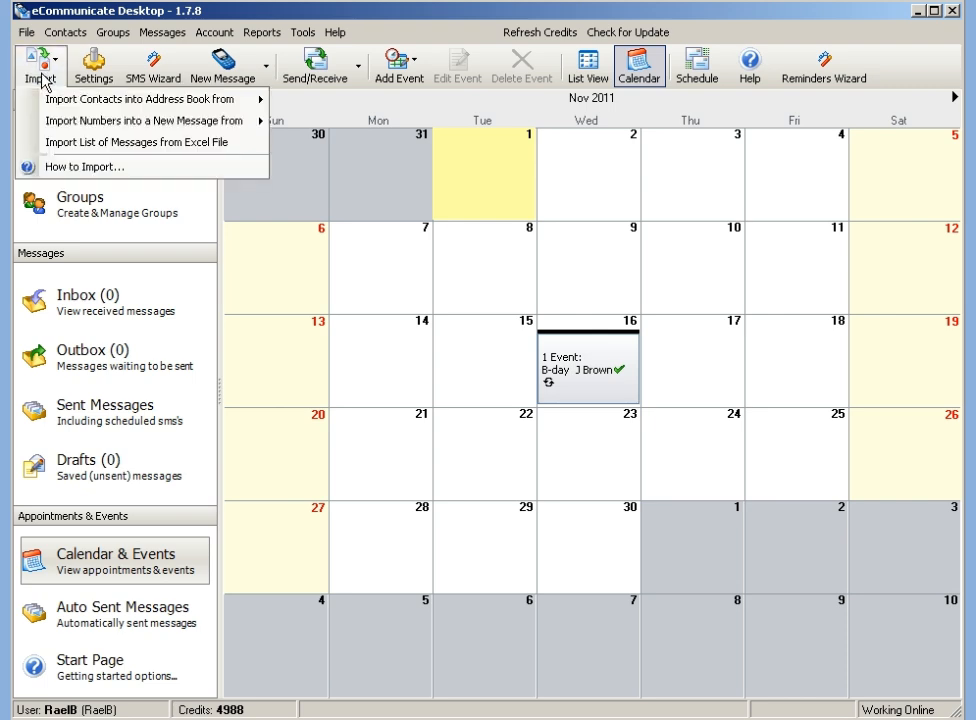
mouse_move(44, 100)
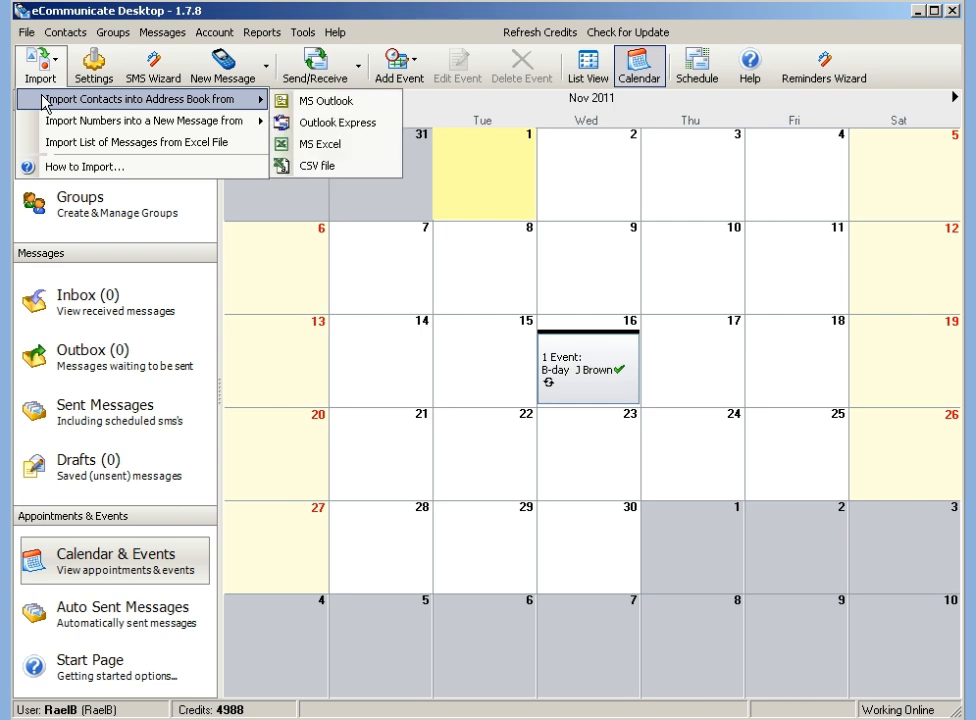
click(325, 147)
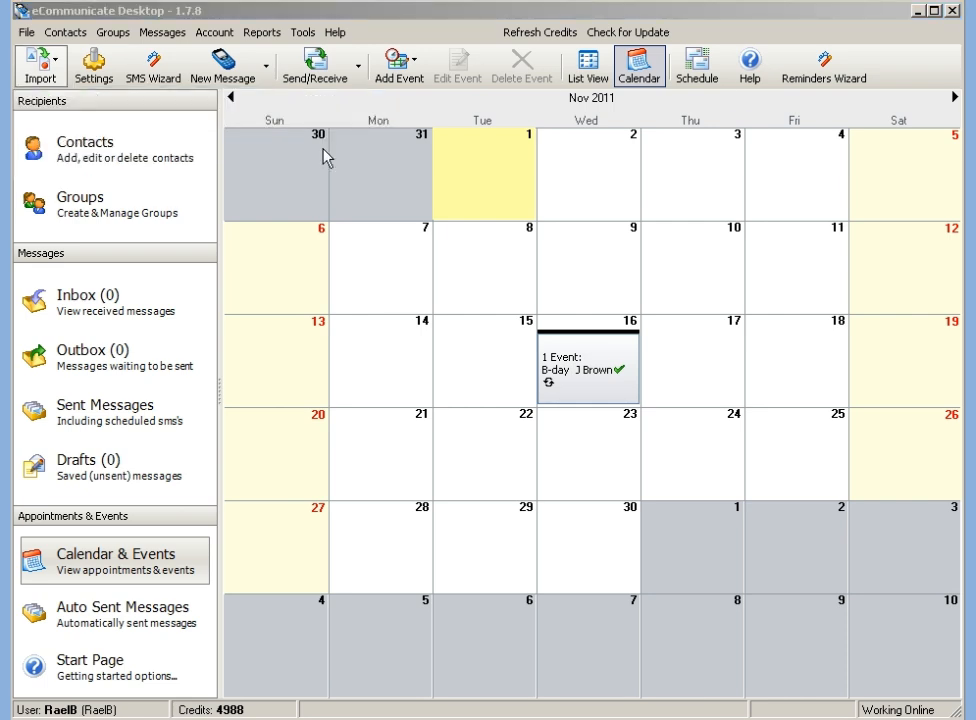
double_click(480, 314)
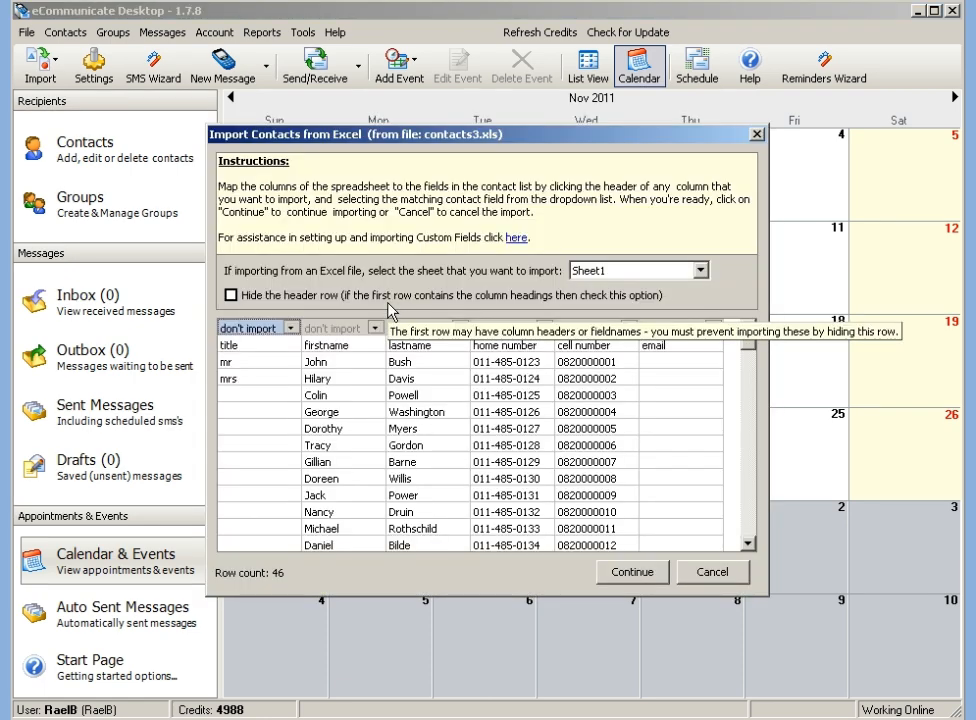
click(630, 271)
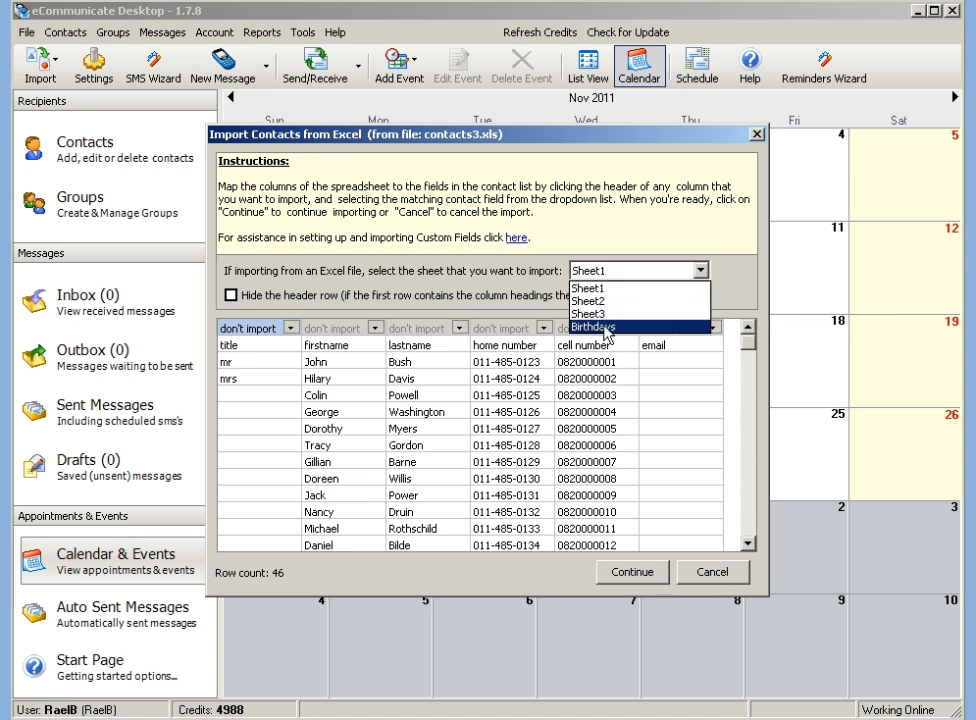
click(605, 328)
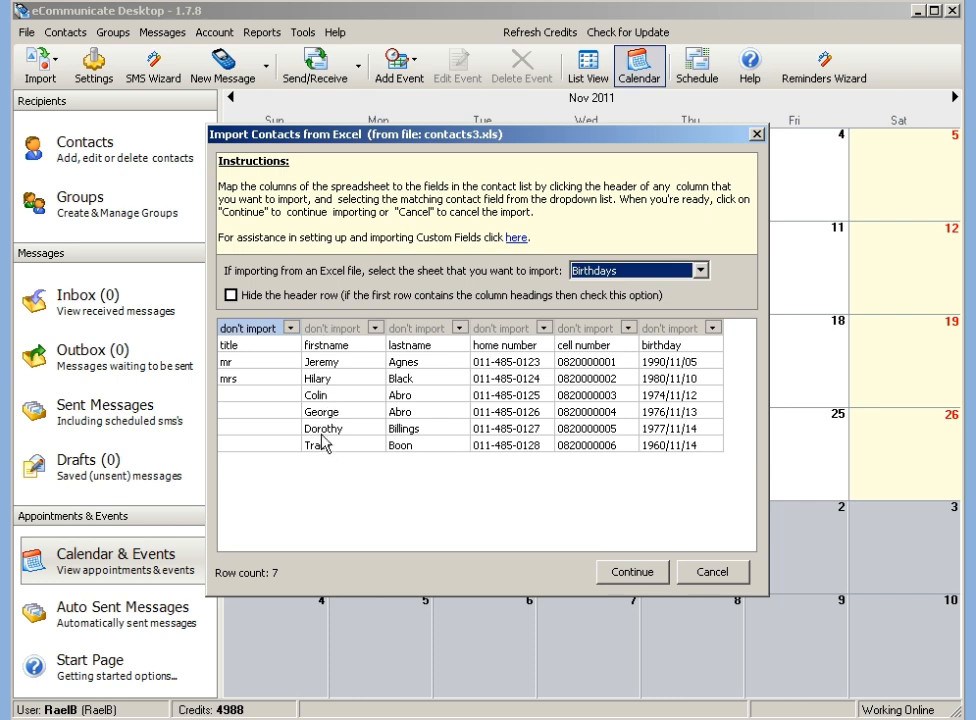
Map the firstname, lastname, cell number and birthday columns to their matching contact fields and hide the header row for the import
click(325, 330)
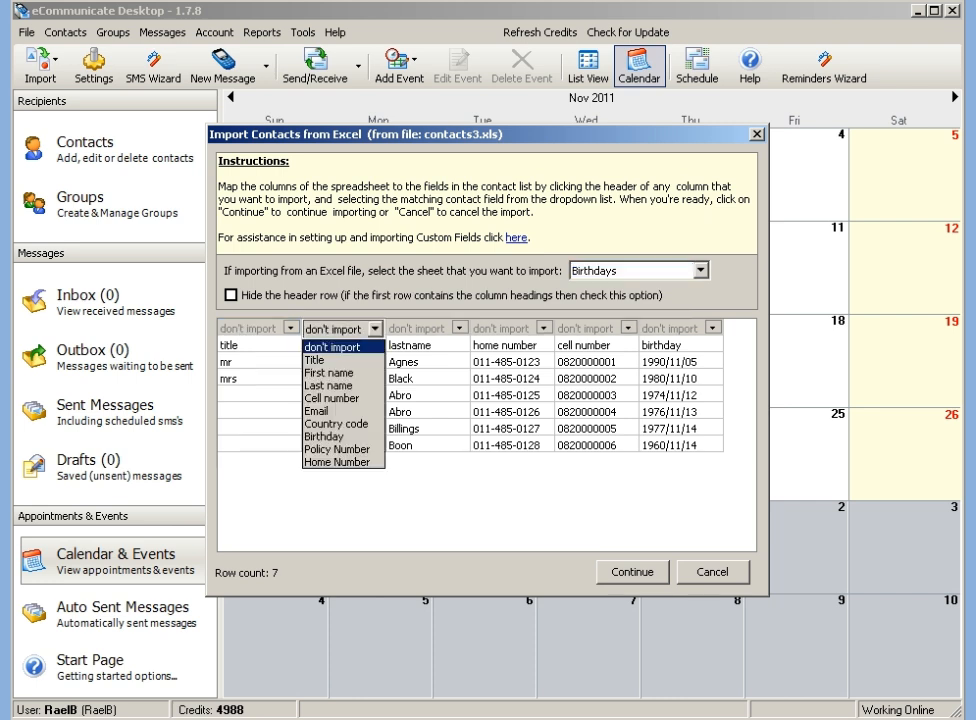
click(327, 373)
click(457, 329)
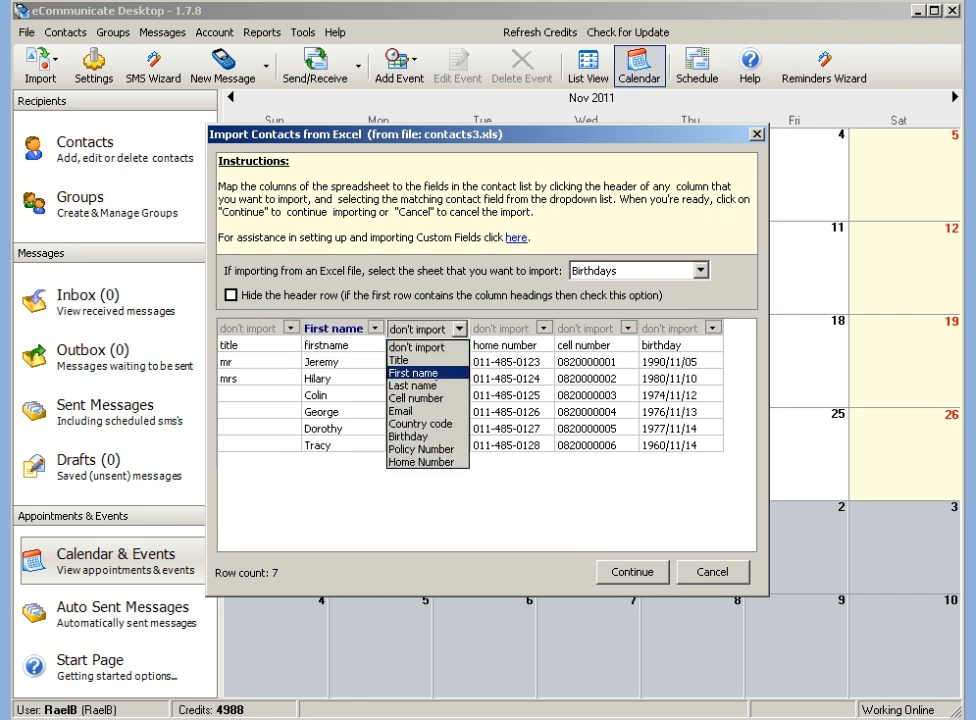
click(413, 385)
click(575, 329)
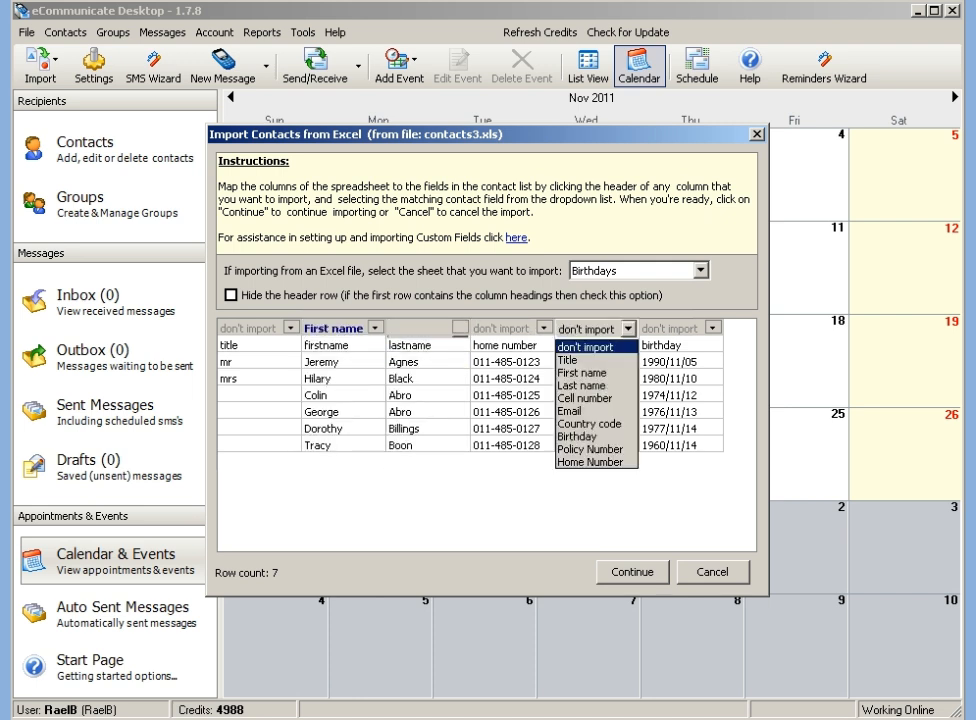
click(597, 398)
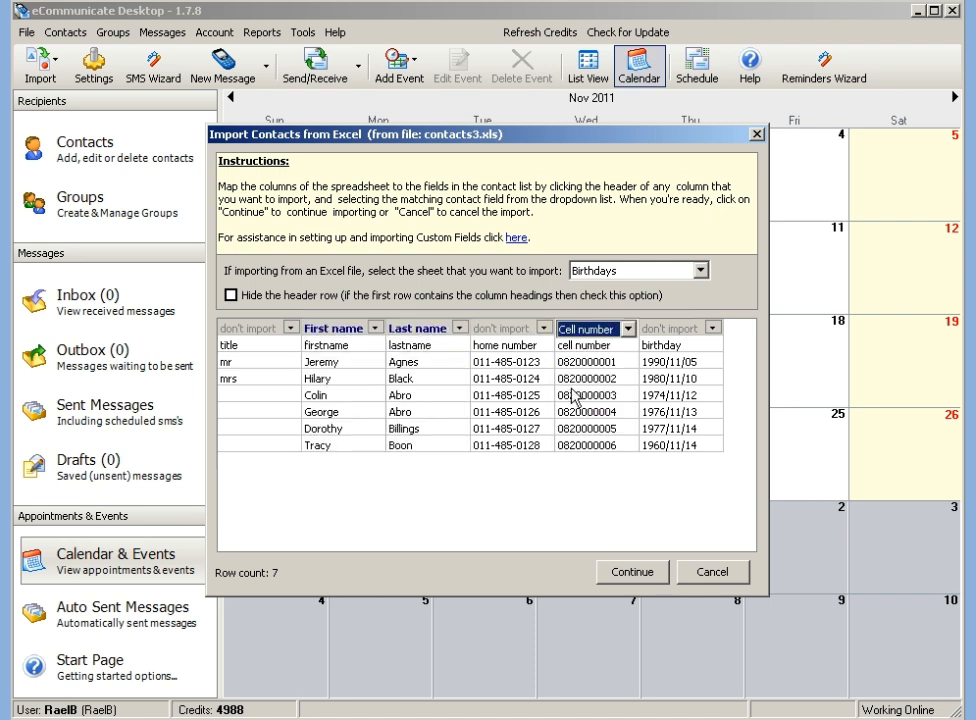
click(668, 329)
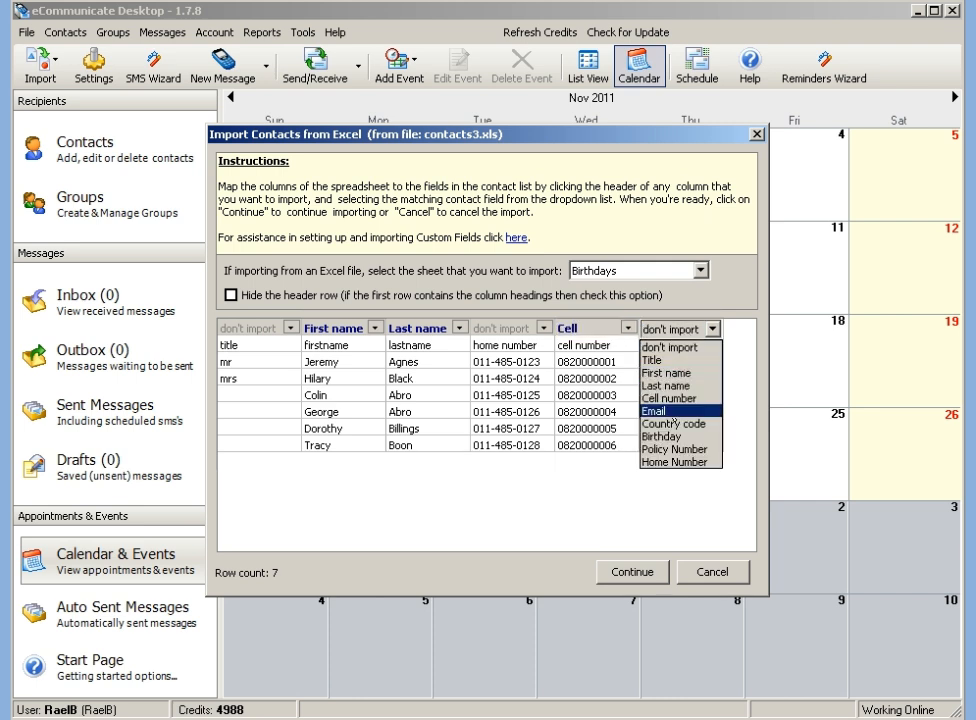
click(674, 440)
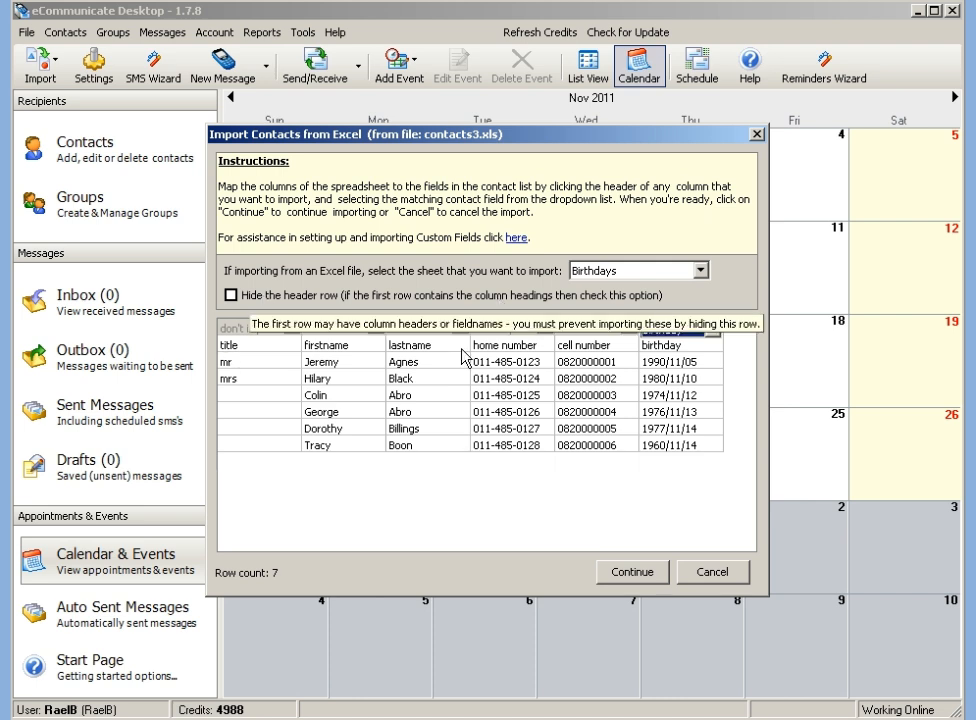
click(280, 294)
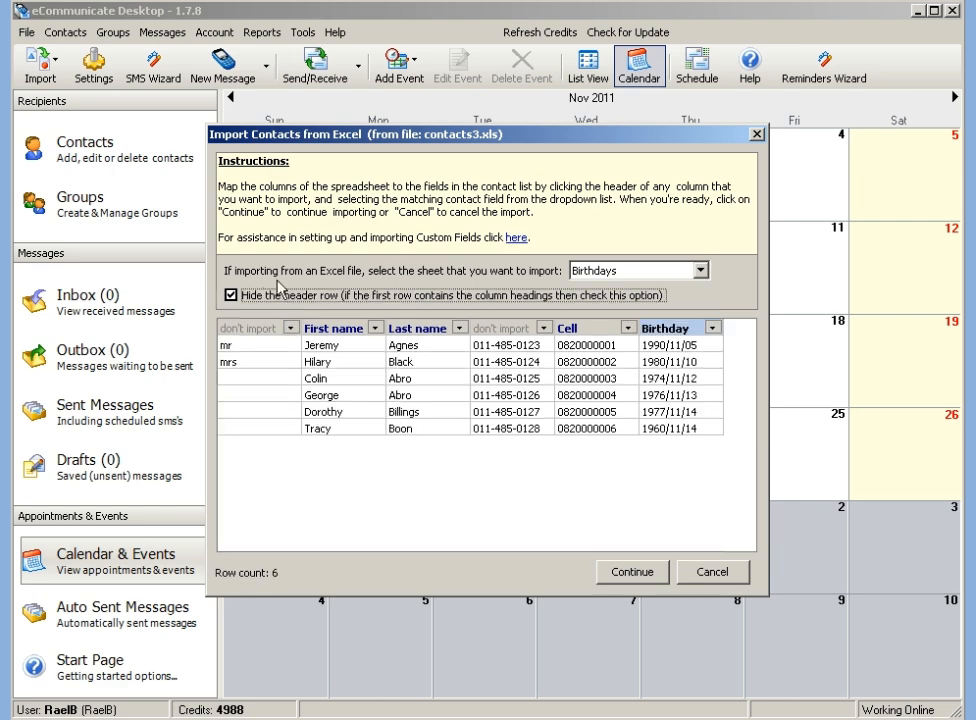
click(632, 572)
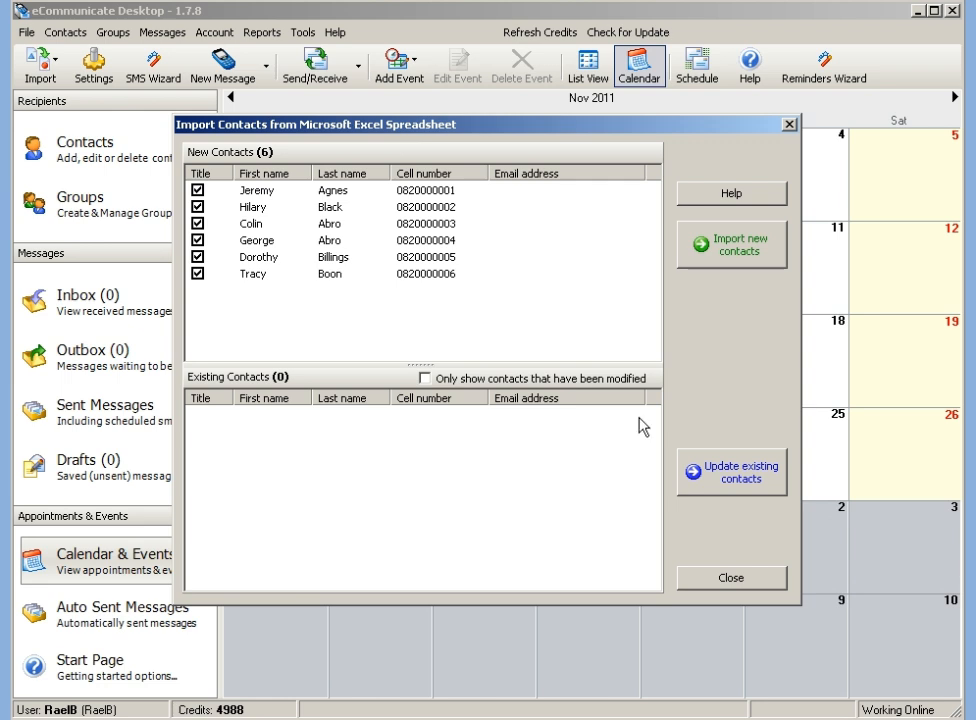
Start importing the new contacts and create a group named Birthday Group to add them to
click(710, 256)
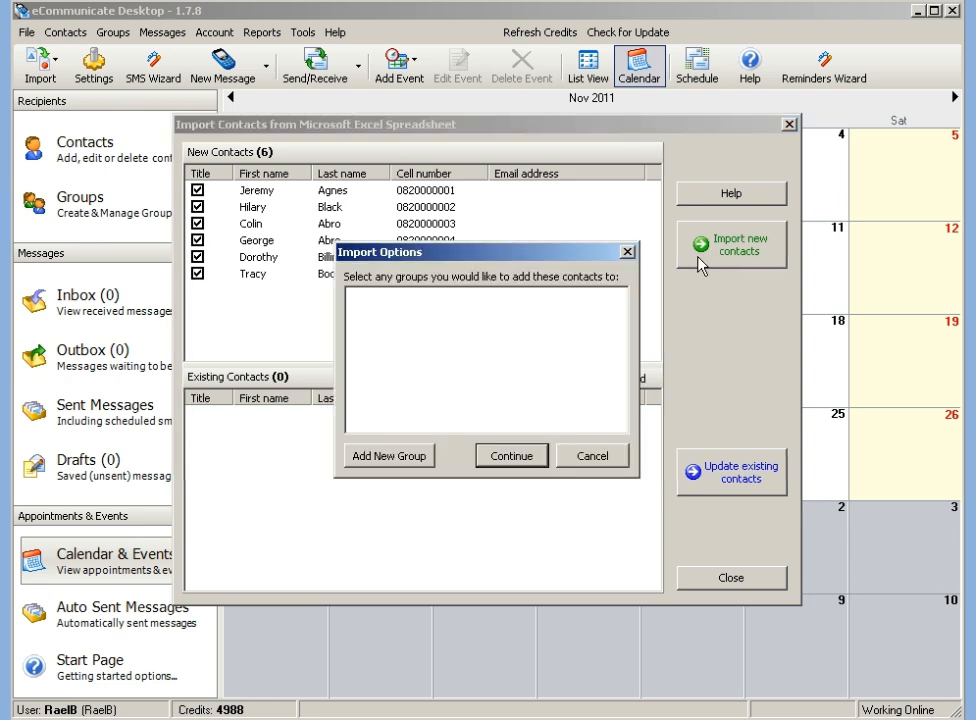
click(414, 462)
text(Bir)
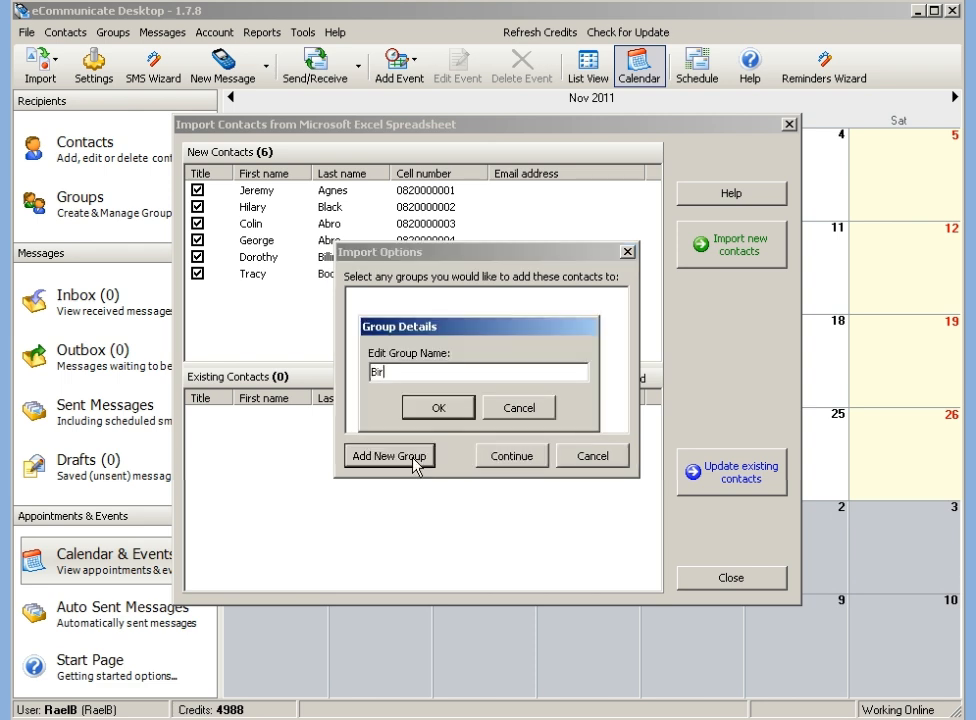
text(thday Group)
click(438, 407)
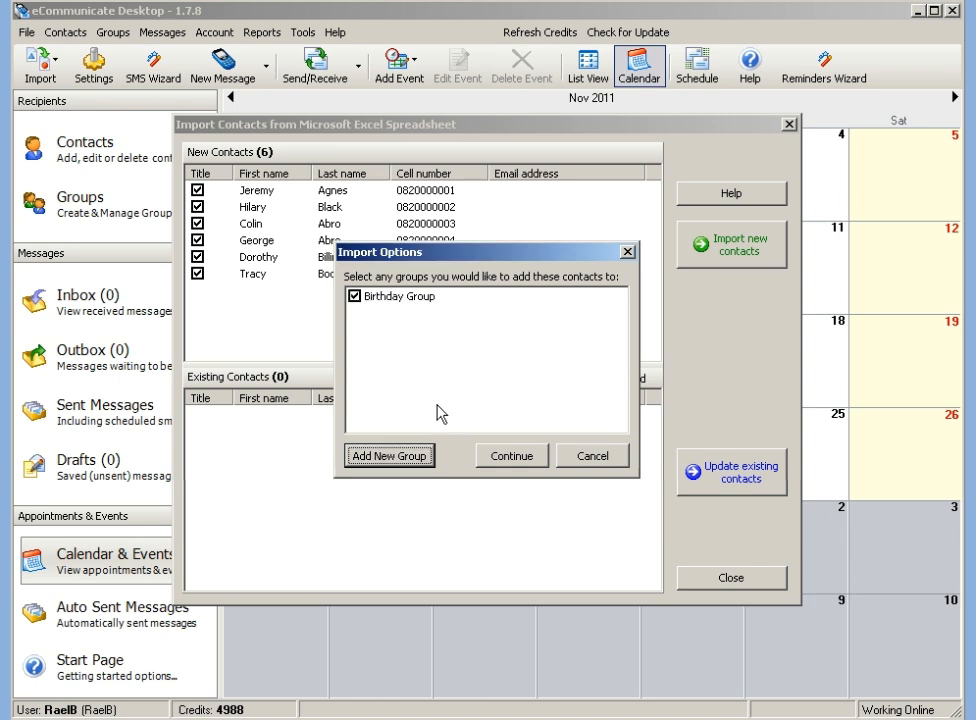
Import the contacts as visible in the contacts list and check that all of them were imported
click(498, 460)
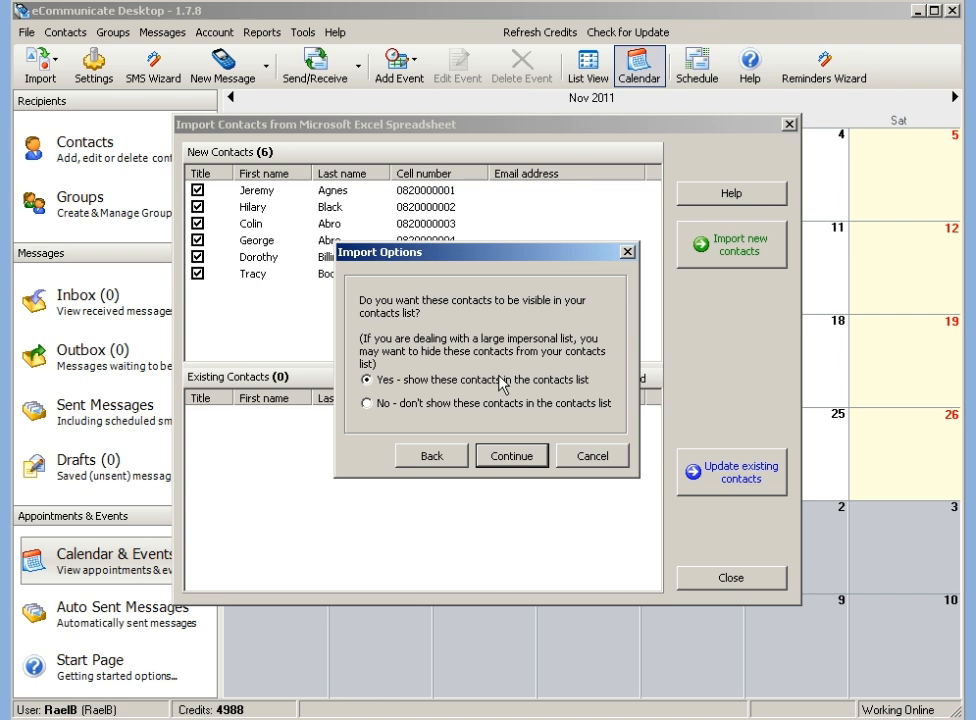
click(508, 456)
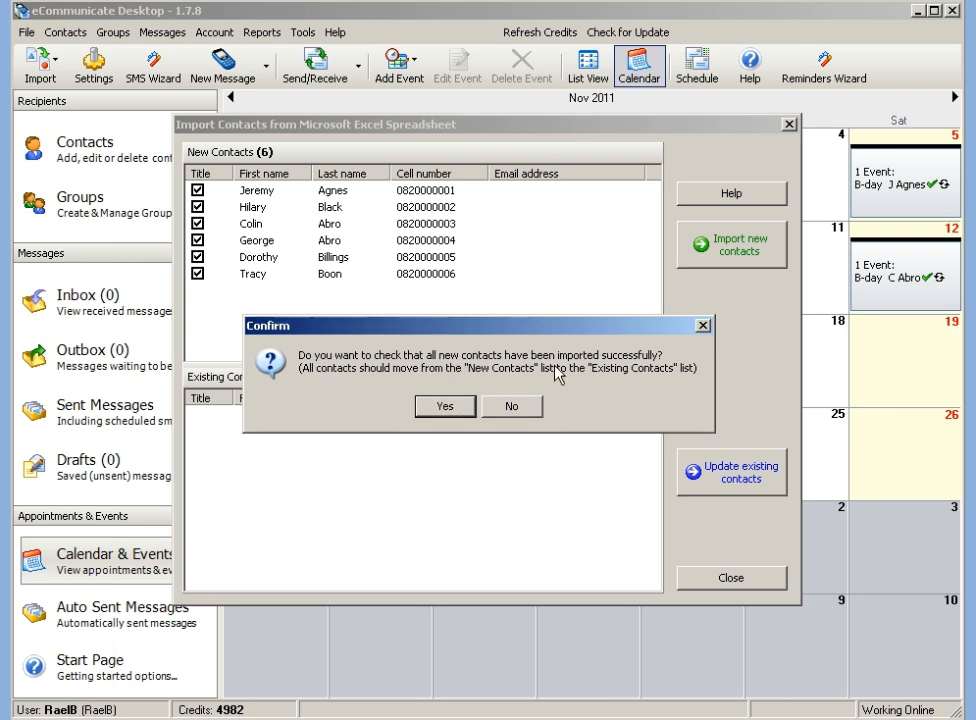
click(448, 406)
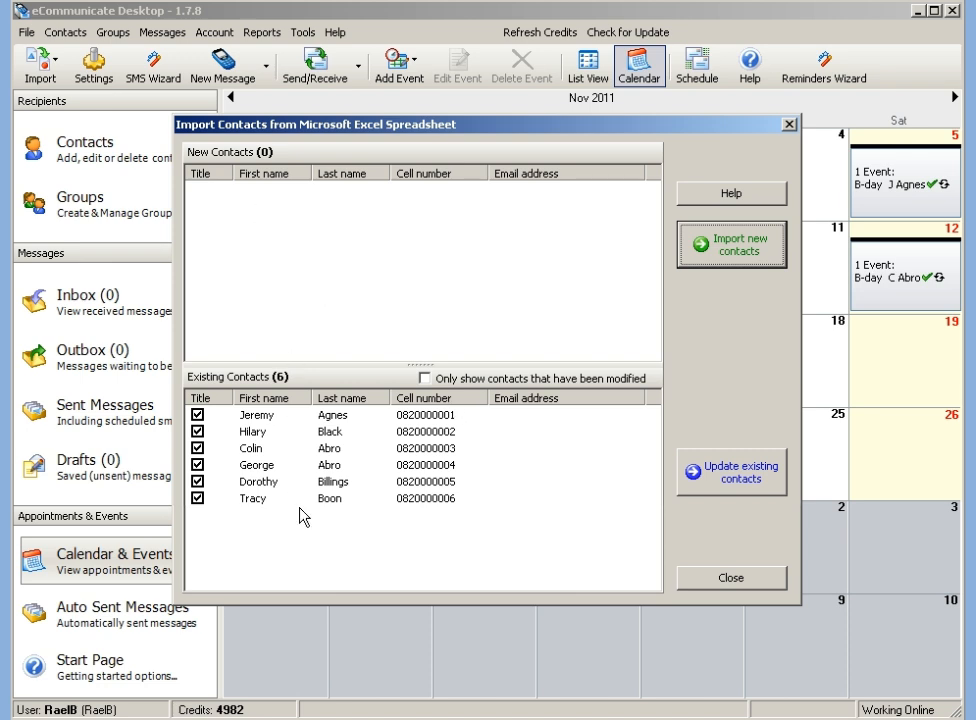
click(716, 588)
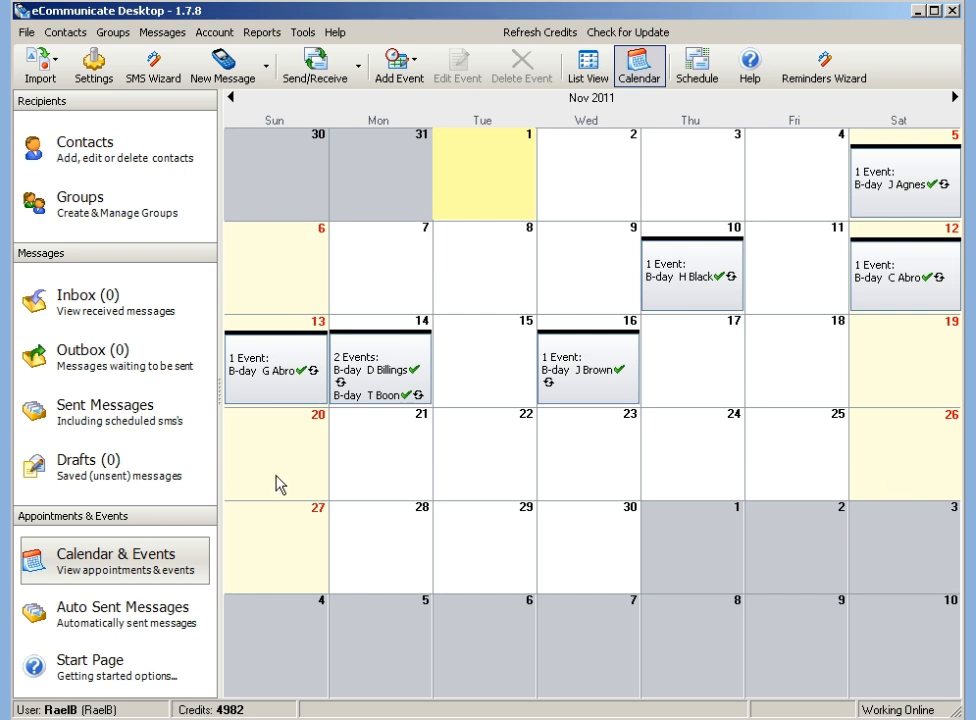
Turn off the birthday message for the sixth contact in the contact list and save the contact
click(152, 157)
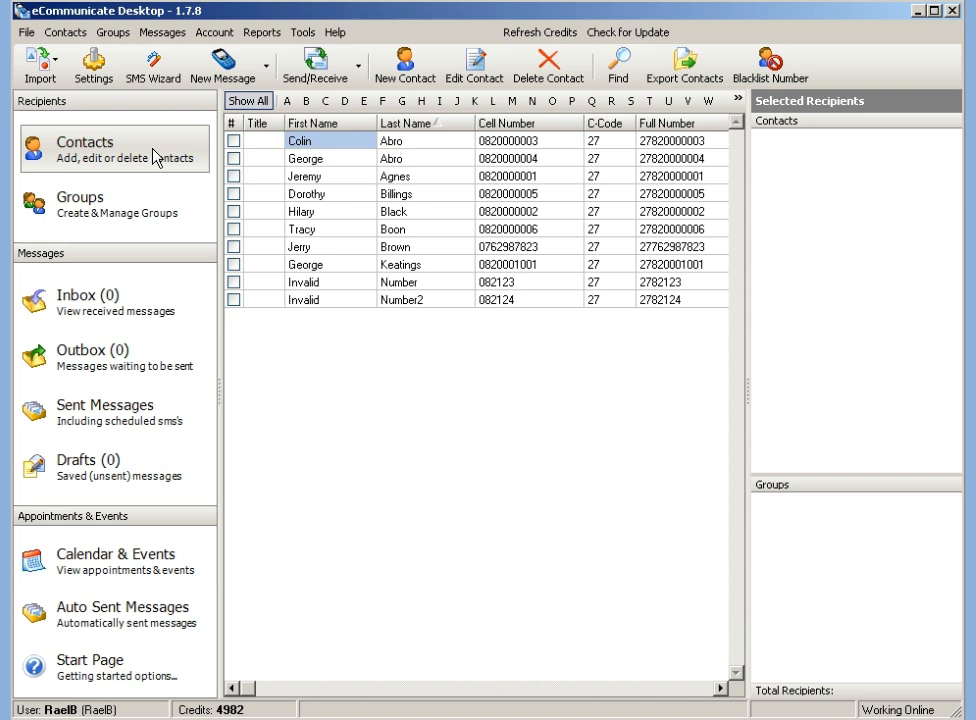
double_click(325, 230)
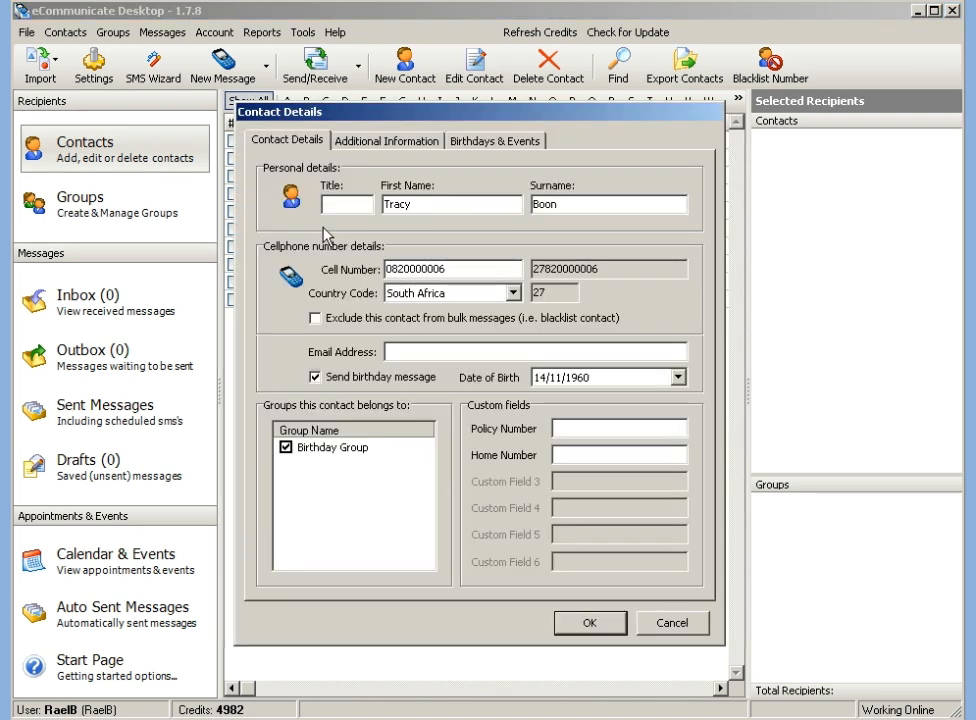
click(316, 378)
click(565, 630)
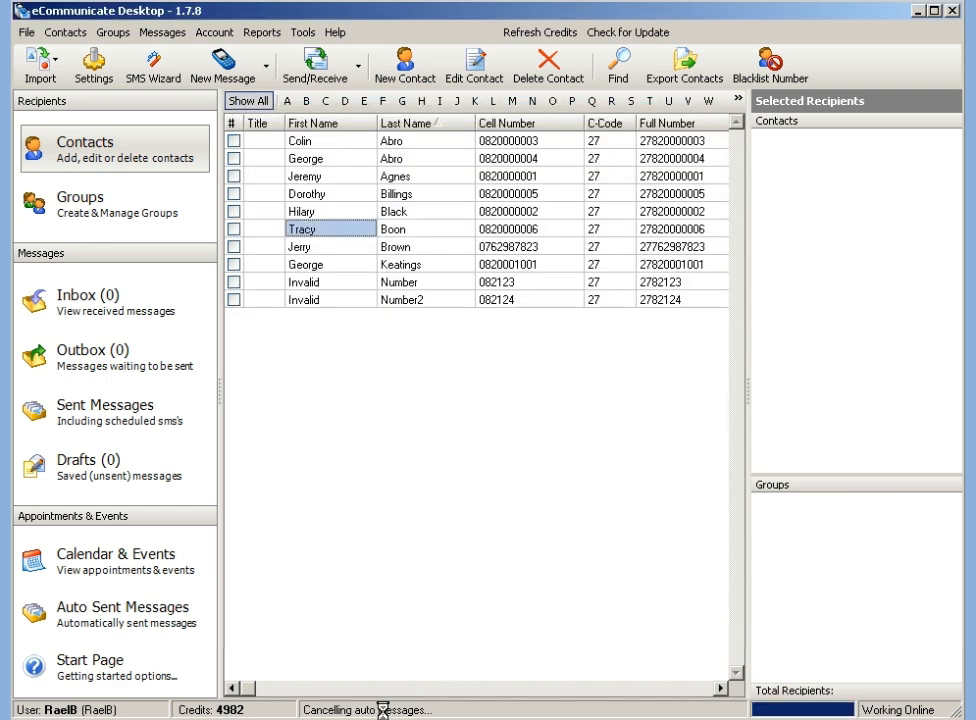